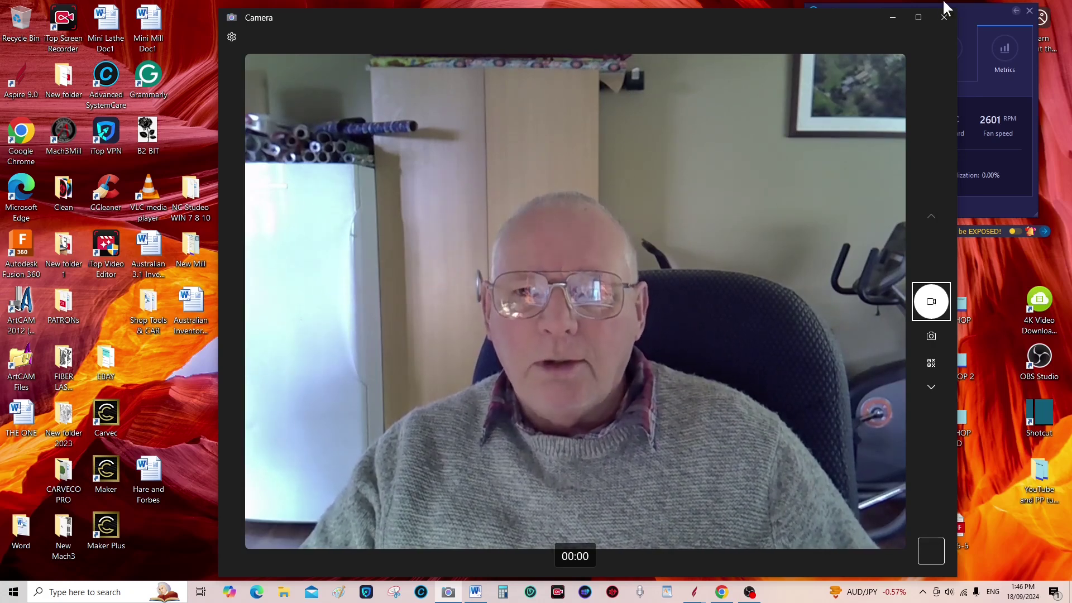
# Switch to the Aspire project 3DR2 and examine the finished rose carving in the 3D preview.
pyautogui.click(892, 17)
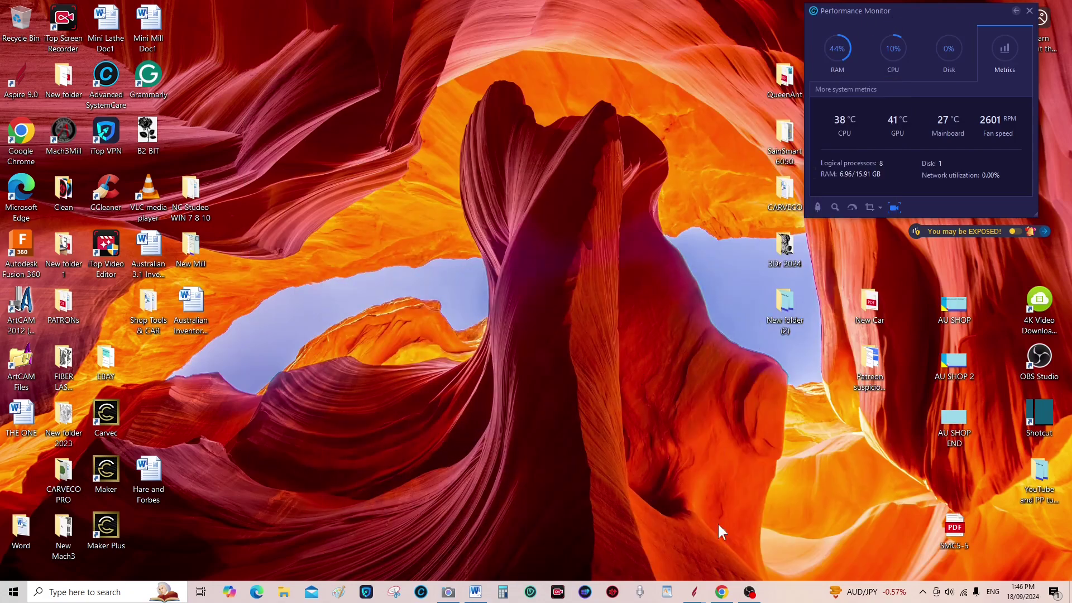
pyautogui.moveTo(687, 594)
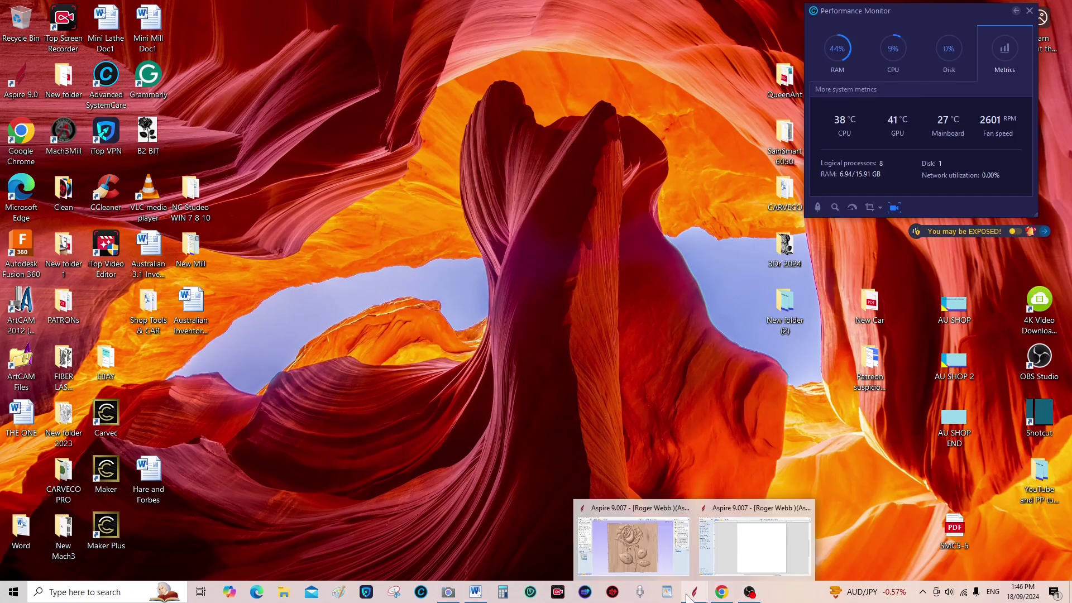
pyautogui.click(656, 540)
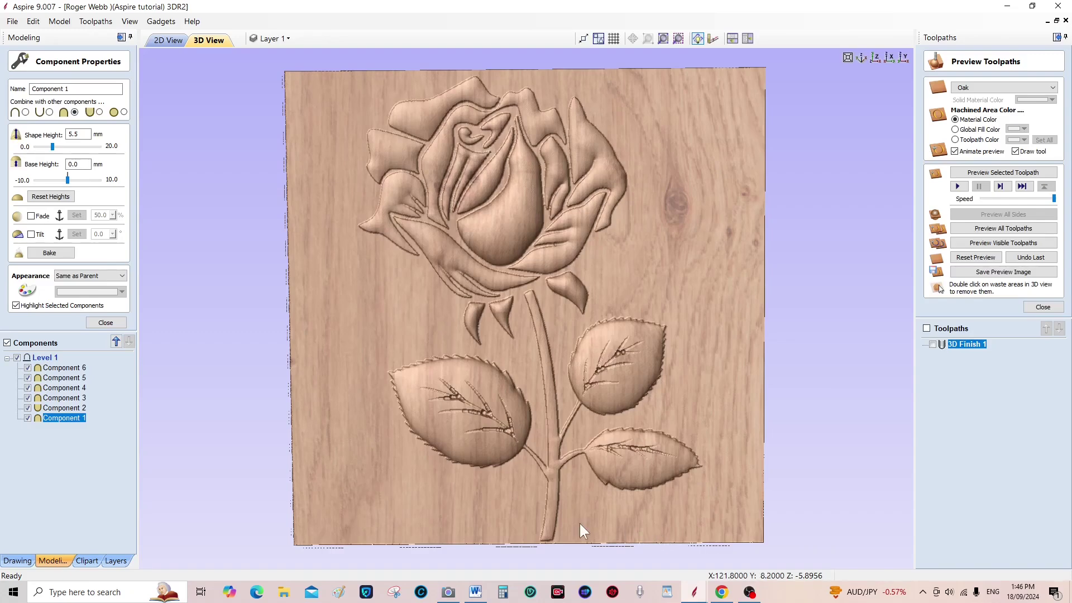
pyautogui.moveTo(565, 347)
pyautogui.mouseDown()
pyautogui.moveTo(576, 453)
pyautogui.moveTo(619, 543)
pyautogui.moveTo(641, 473)
pyautogui.moveTo(635, 387)
pyautogui.moveTo(482, 361)
pyautogui.moveTo(470, 313)
pyautogui.moveTo(538, 172)
pyautogui.moveTo(577, 330)
pyautogui.moveTo(547, 335)
pyautogui.moveTo(595, 351)
pyautogui.moveTo(565, 335)
pyautogui.mouseUp()
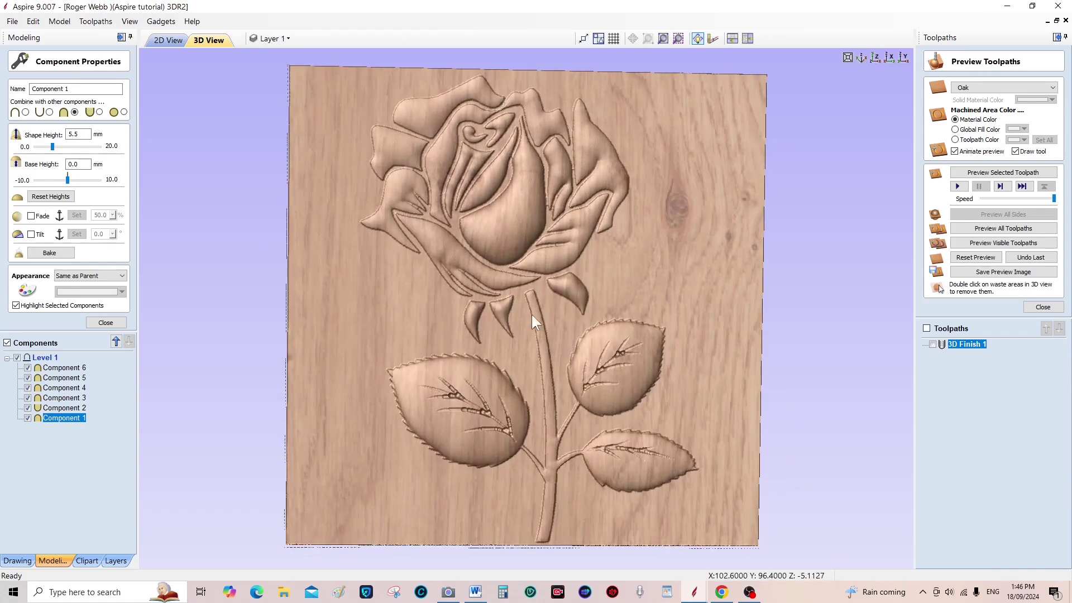
pyautogui.moveTo(480, 254)
pyautogui.mouseDown()
pyautogui.moveTo(447, 261)
pyautogui.moveTo(493, 260)
pyautogui.moveTo(474, 261)
pyautogui.mouseUp()
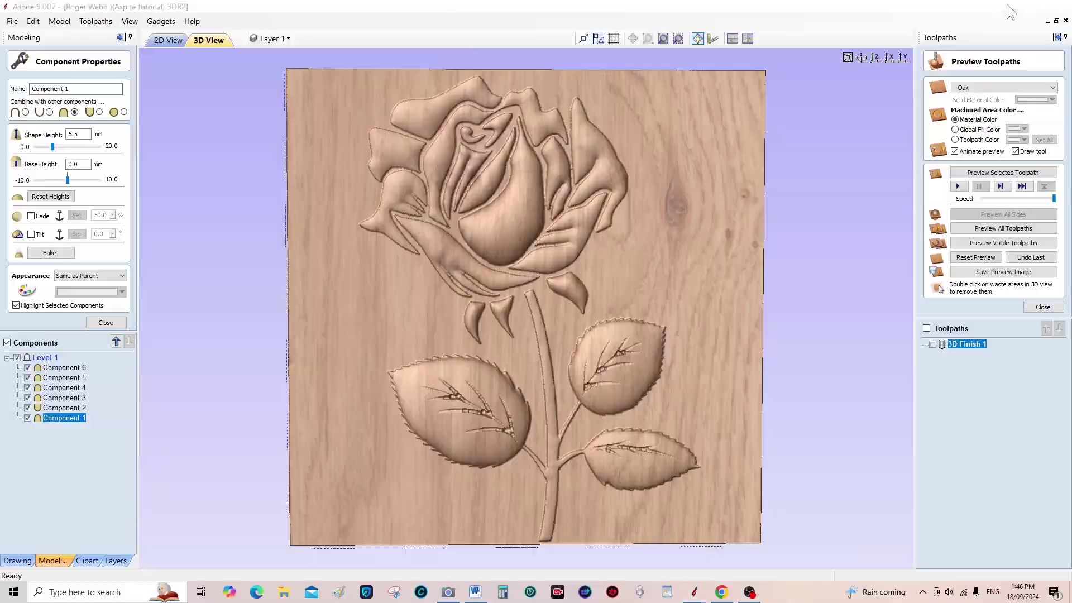
pyautogui.click(1007, 7)
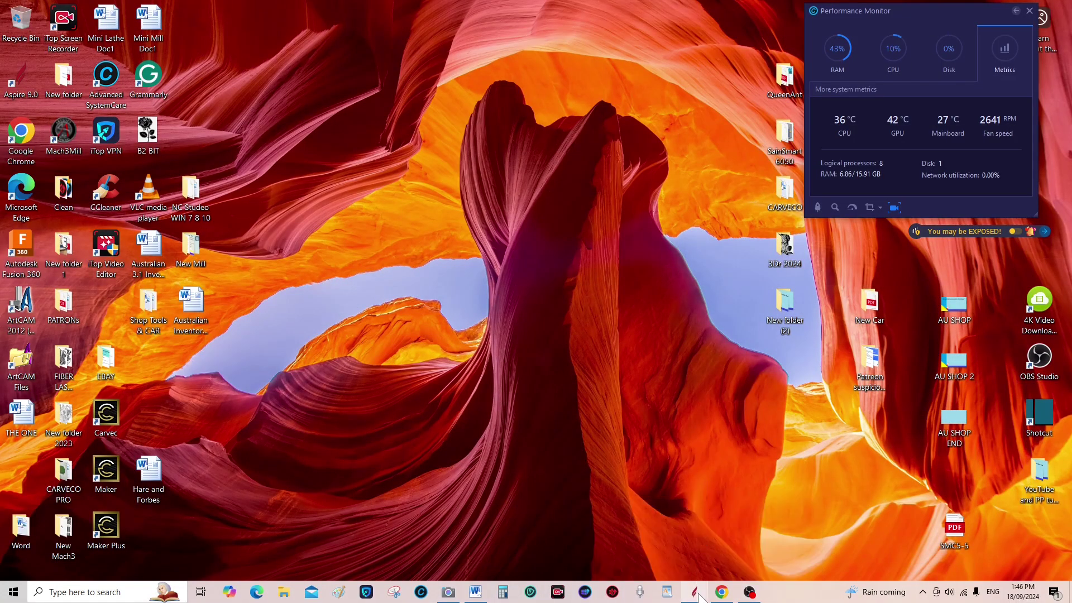
# Import the B2 BIT rose image from the desktop into the blank Aspire job 3DR3.
pyautogui.moveTo(695, 592)
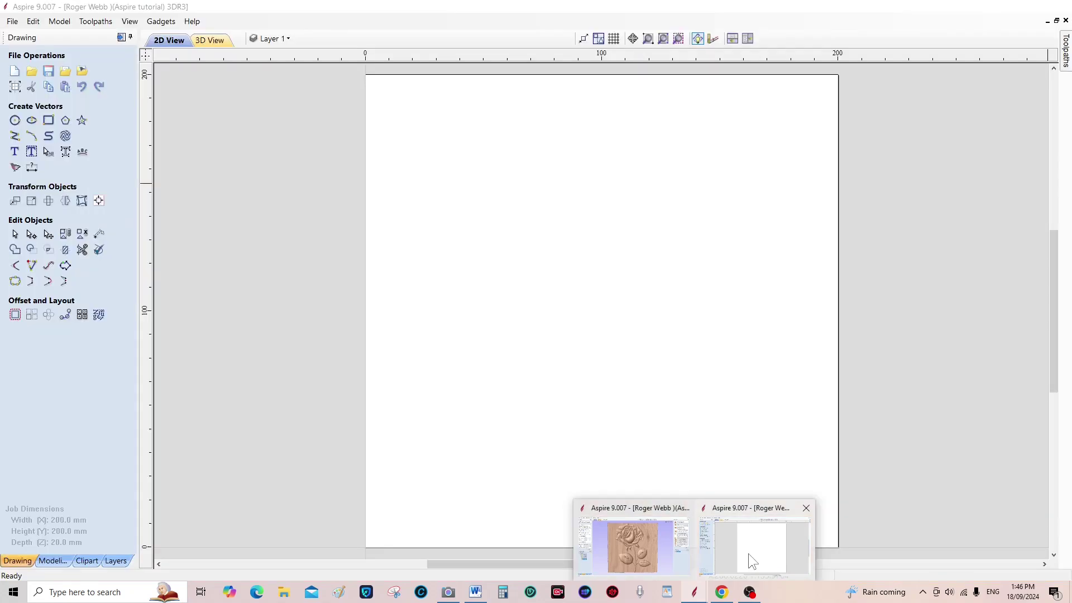
pyautogui.click(748, 554)
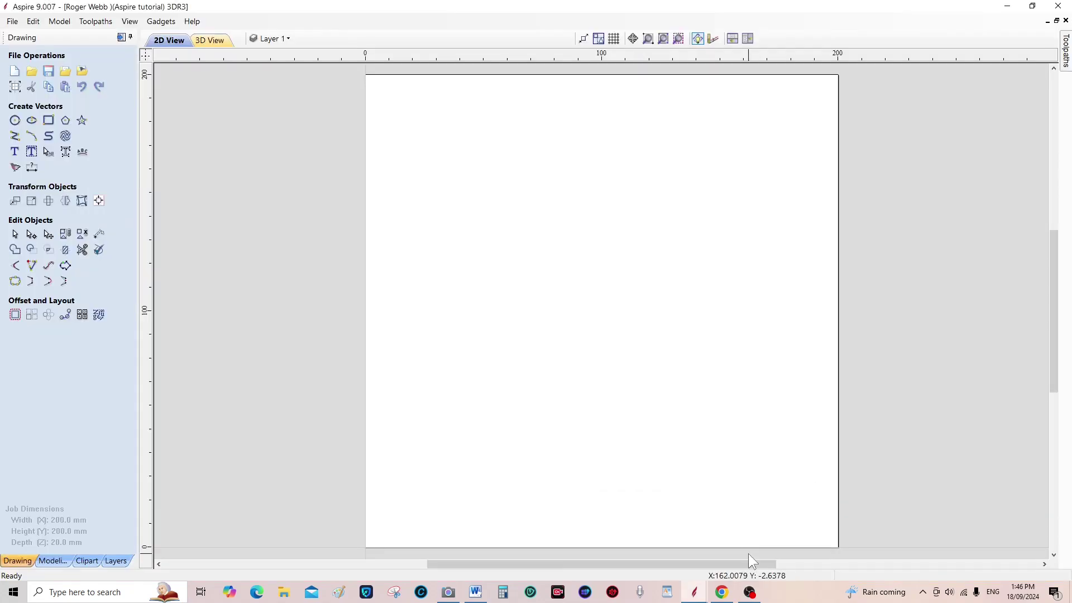
pyautogui.click(1031, 8)
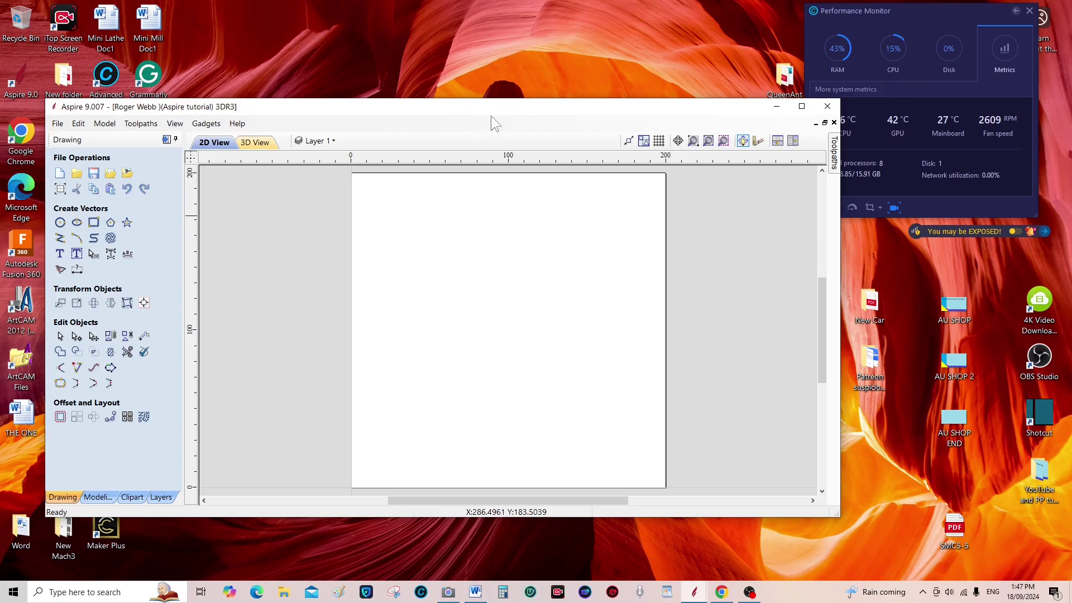
pyautogui.moveTo(484, 107); pyautogui.dragTo(683, 47)
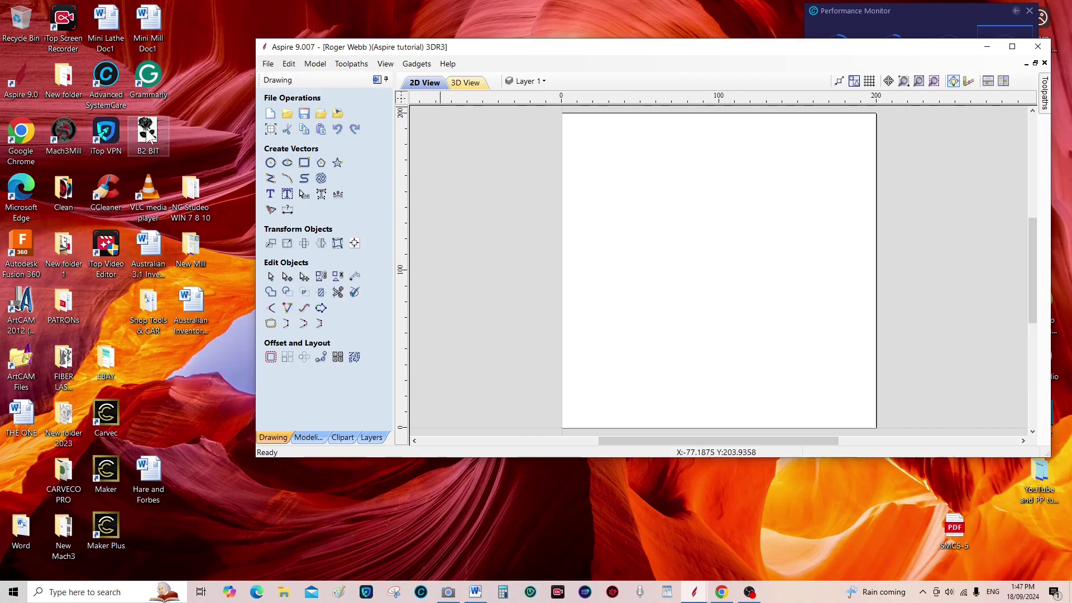
pyautogui.moveTo(147, 131); pyautogui.dragTo(719, 267)
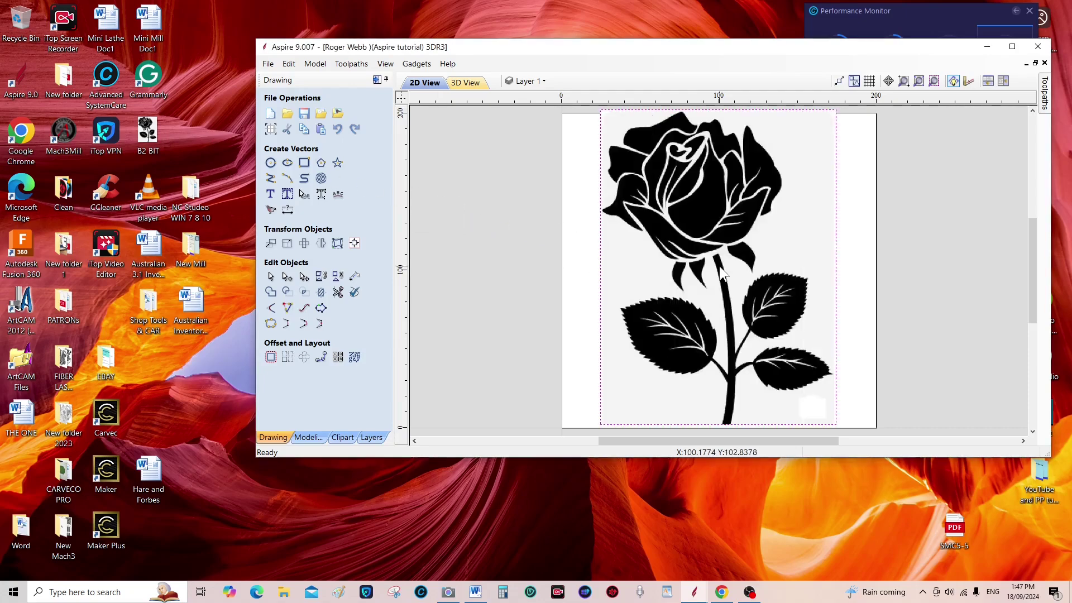
pyautogui.click(1012, 47)
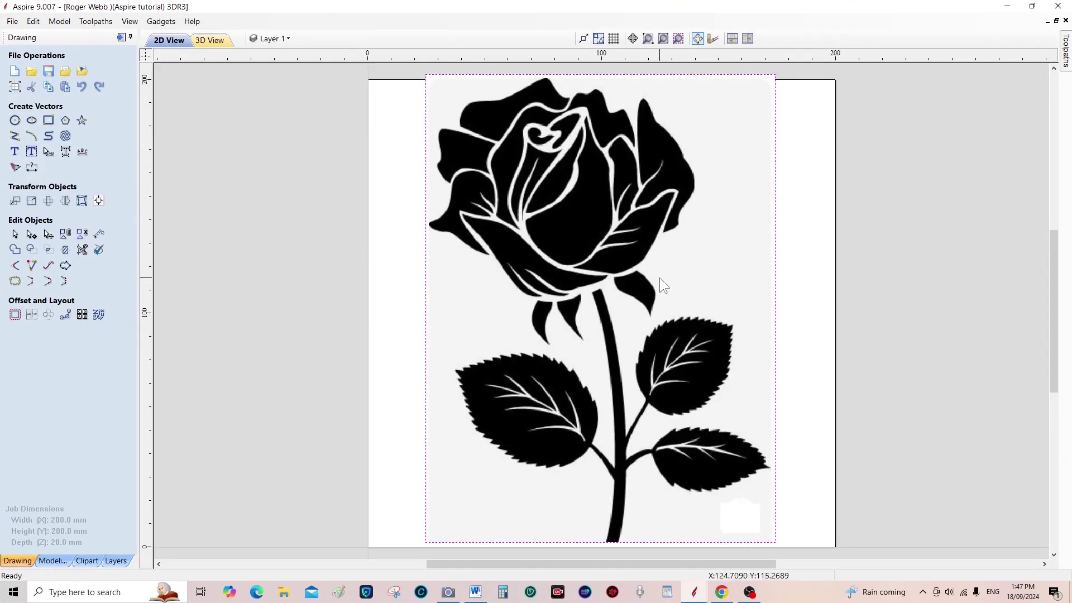
# Move the rose bitmap down and scale it to about 148.6 by 198.8 mm so it fits within the job height.
pyautogui.click(440, 276)
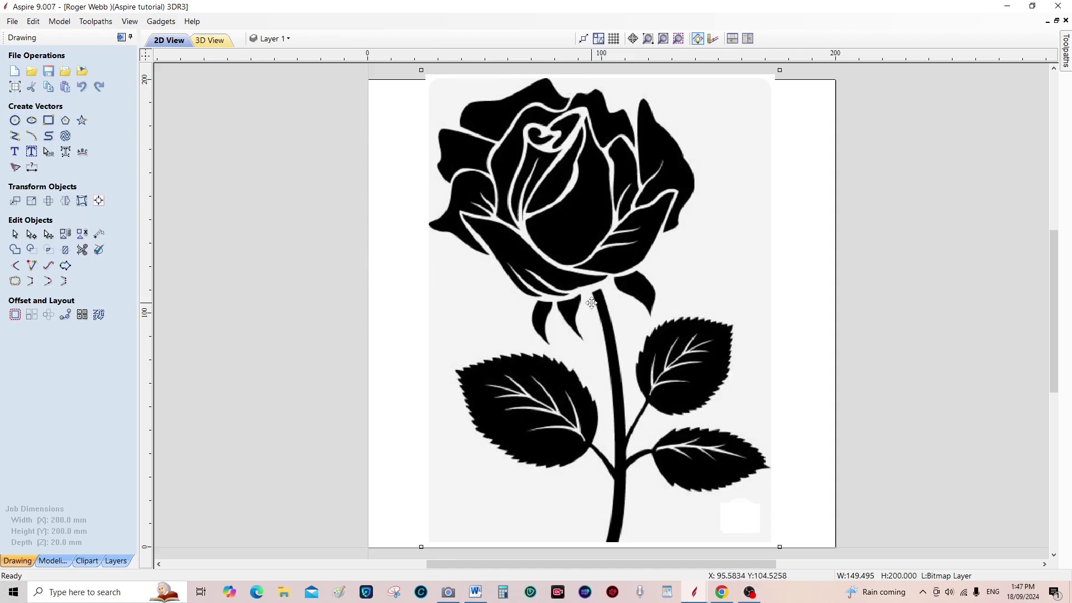
pyautogui.moveTo(591, 303); pyautogui.dragTo(591, 311)
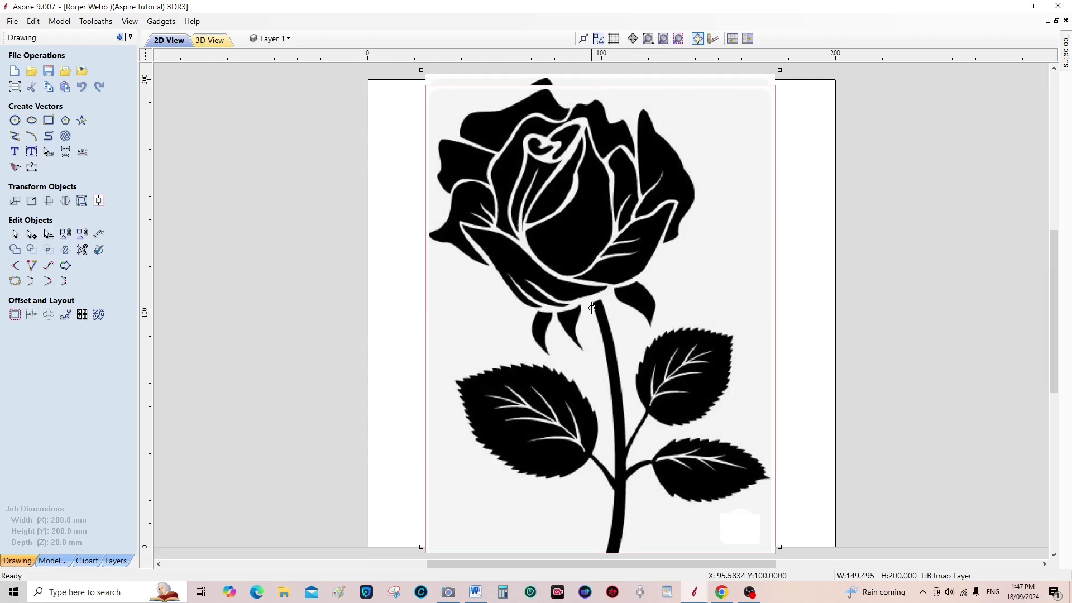
pyautogui.moveTo(591, 308); pyautogui.dragTo(592, 308)
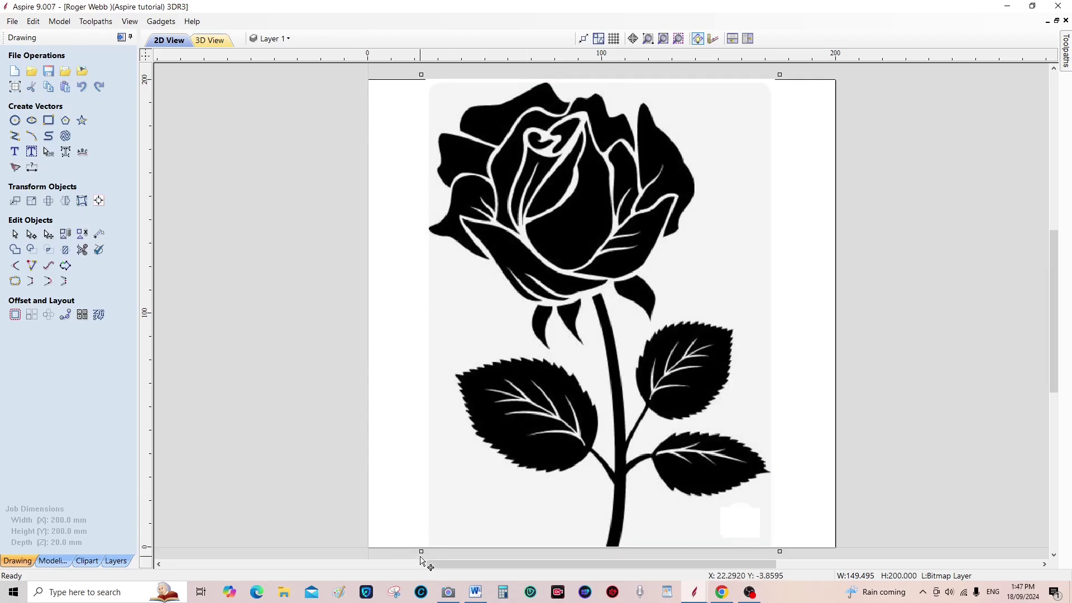
pyautogui.moveTo(422, 552); pyautogui.dragTo(429, 542)
pyautogui.moveTo(606, 320); pyautogui.dragTo(606, 322)
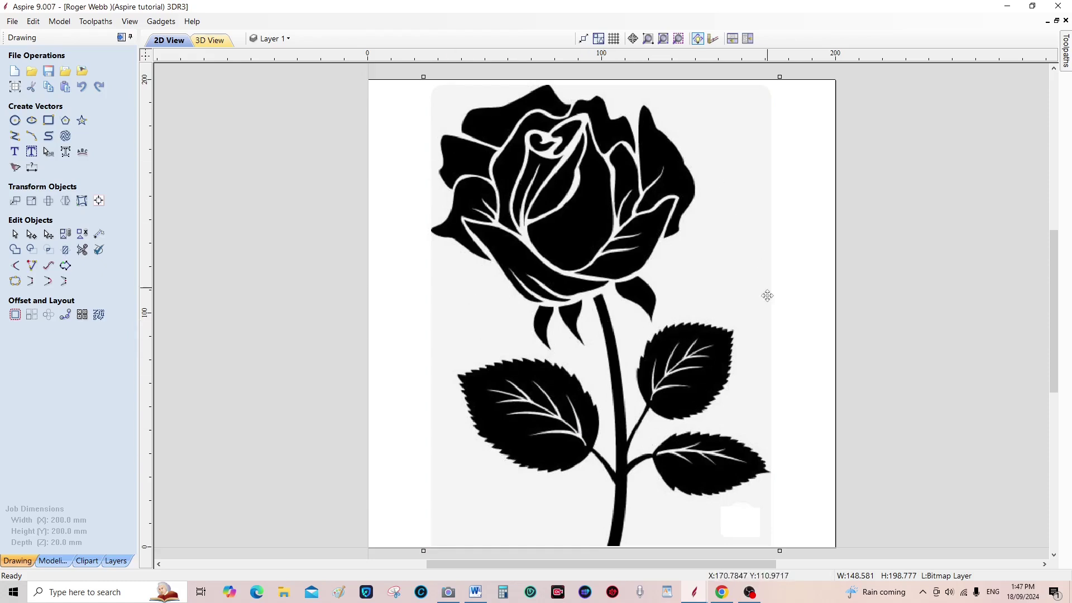
# Trace the rose bitmap in Black / White with threshold 0.50, corner fit 82%, noise filter 2 and grouped vectors.
pyautogui.click(612, 451)
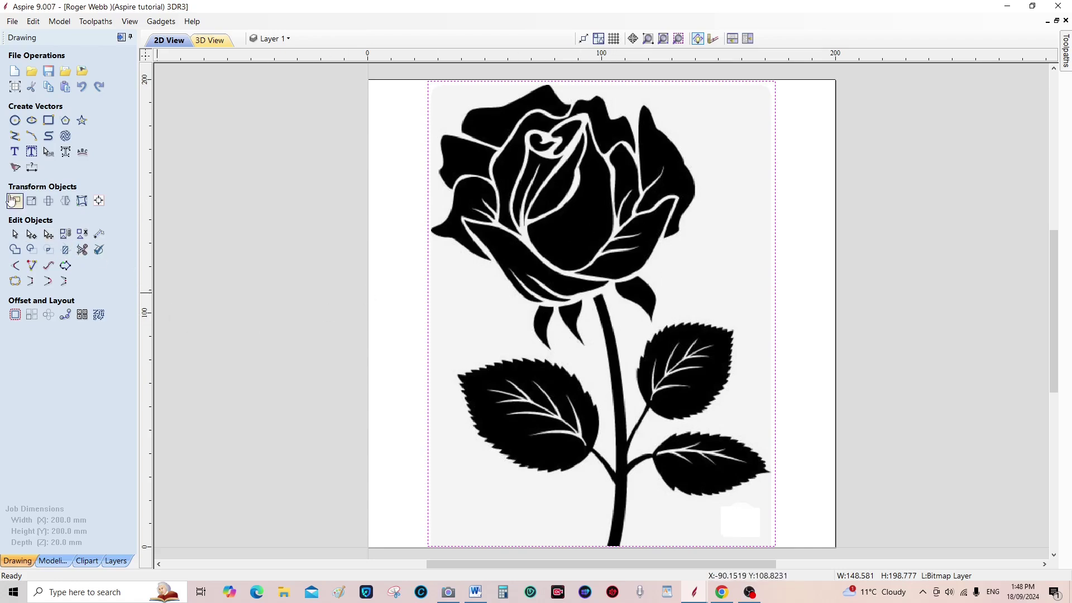
pyautogui.click(15, 168)
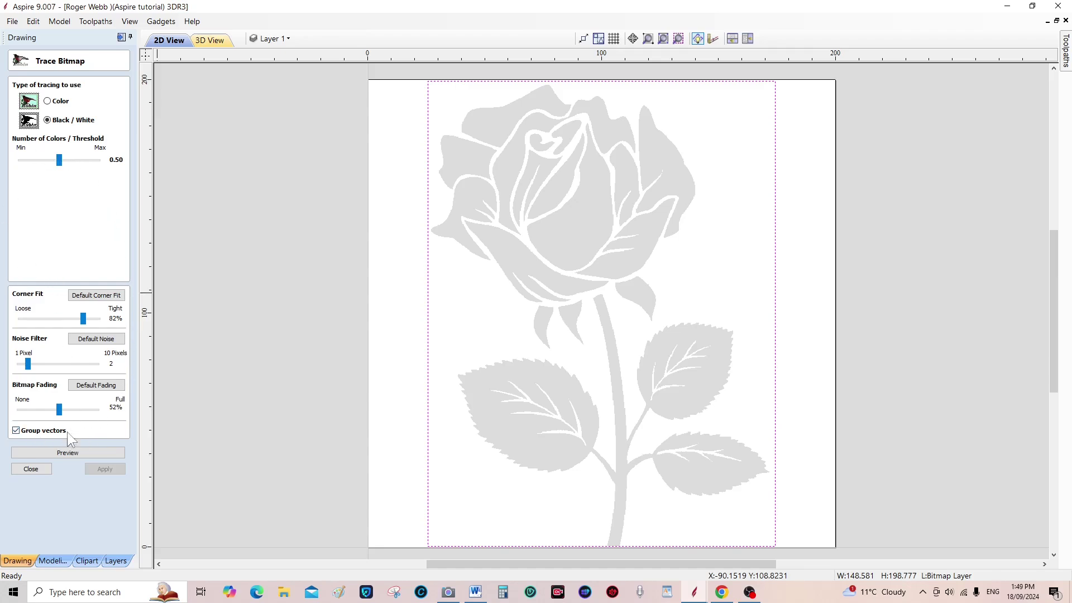
pyautogui.click(67, 453)
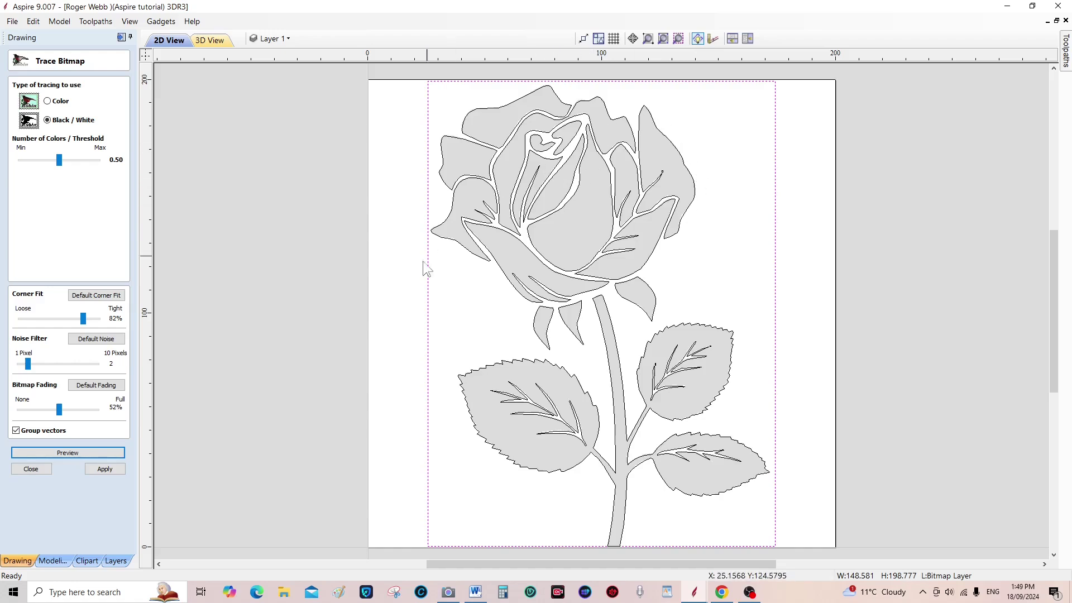
pyautogui.click(105, 469)
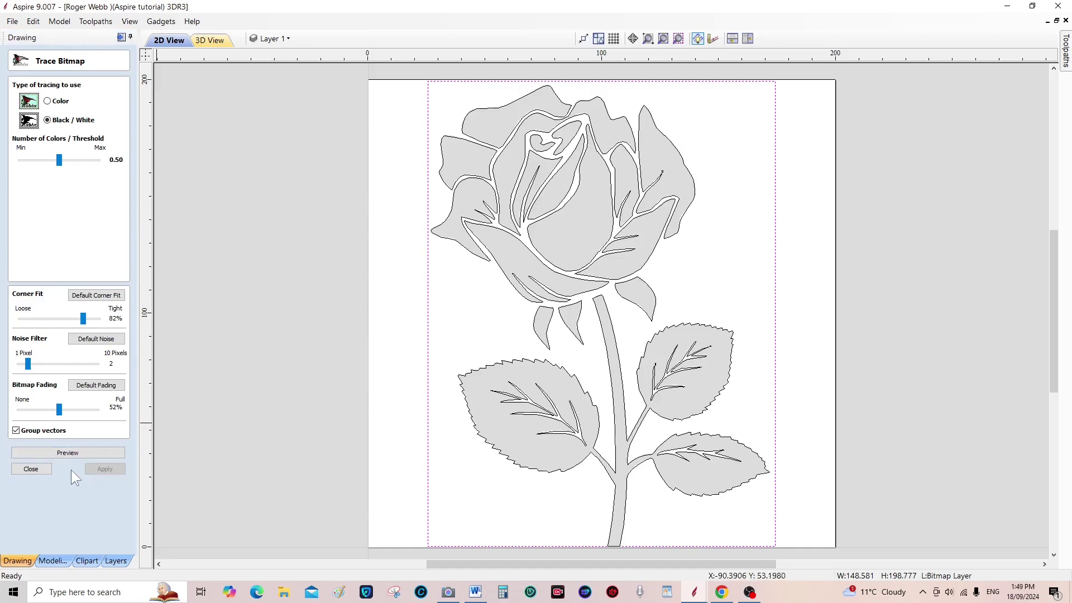
pyautogui.click(31, 468)
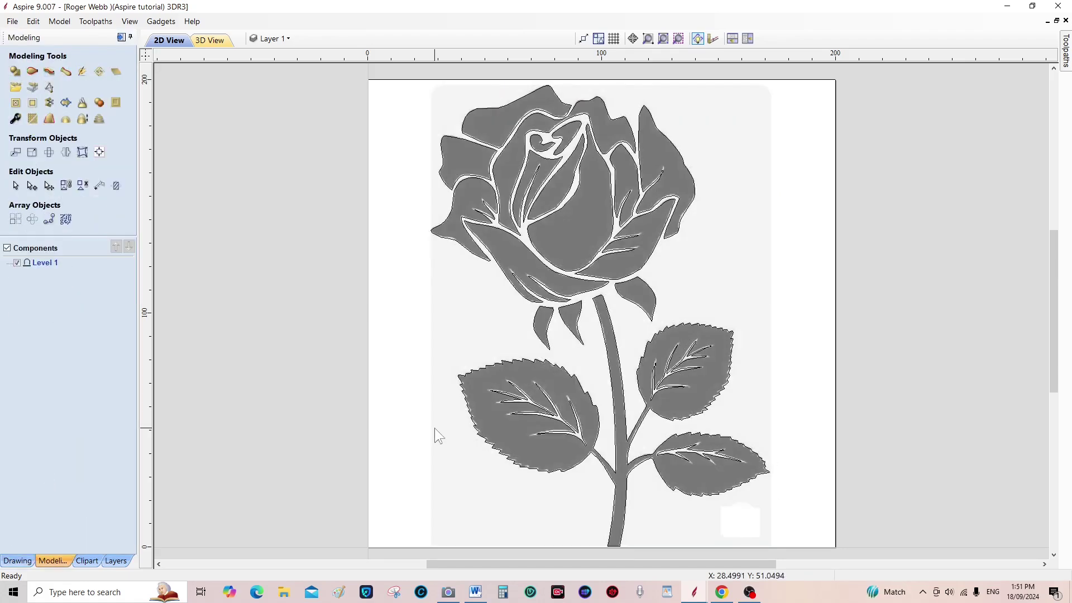
# Ungroup the traced rose vectors and check that the stem-and-leaves and sepal outlines select individually.
pyautogui.click(585, 395)
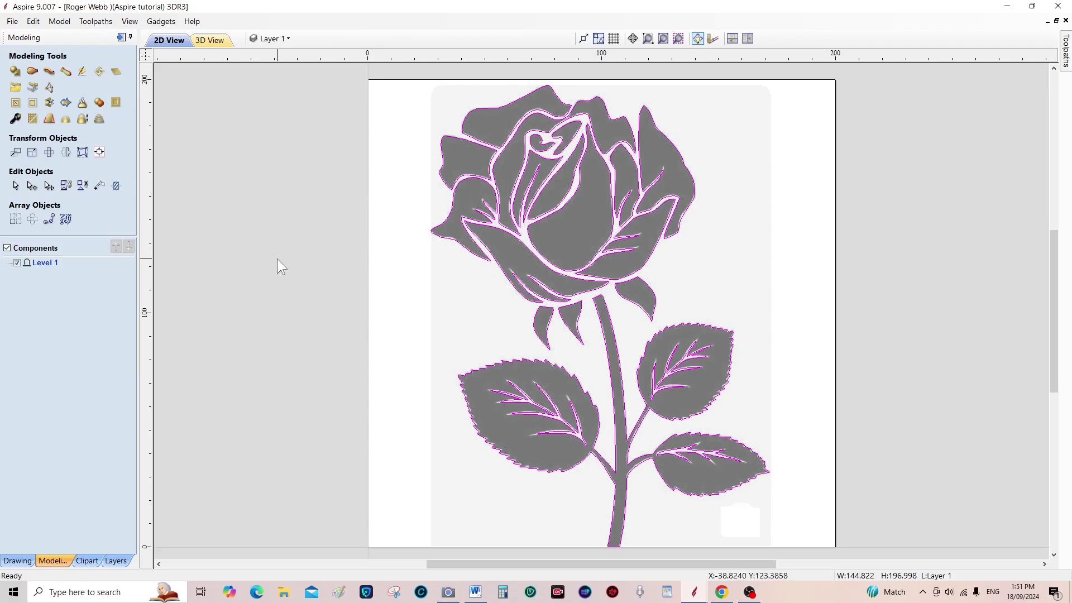
pyautogui.click(82, 186)
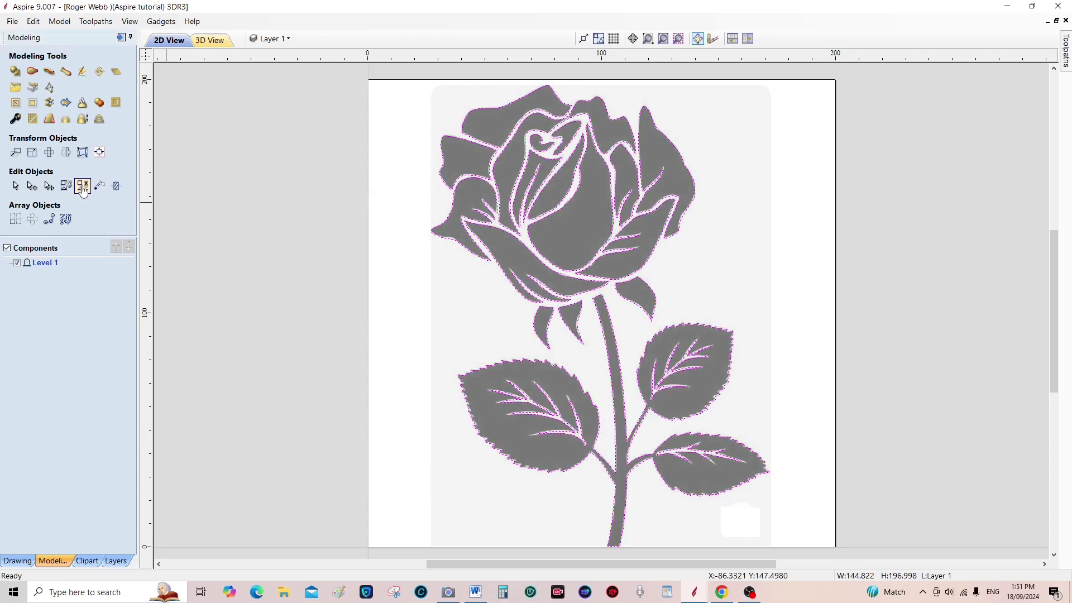
pyautogui.click(421, 335)
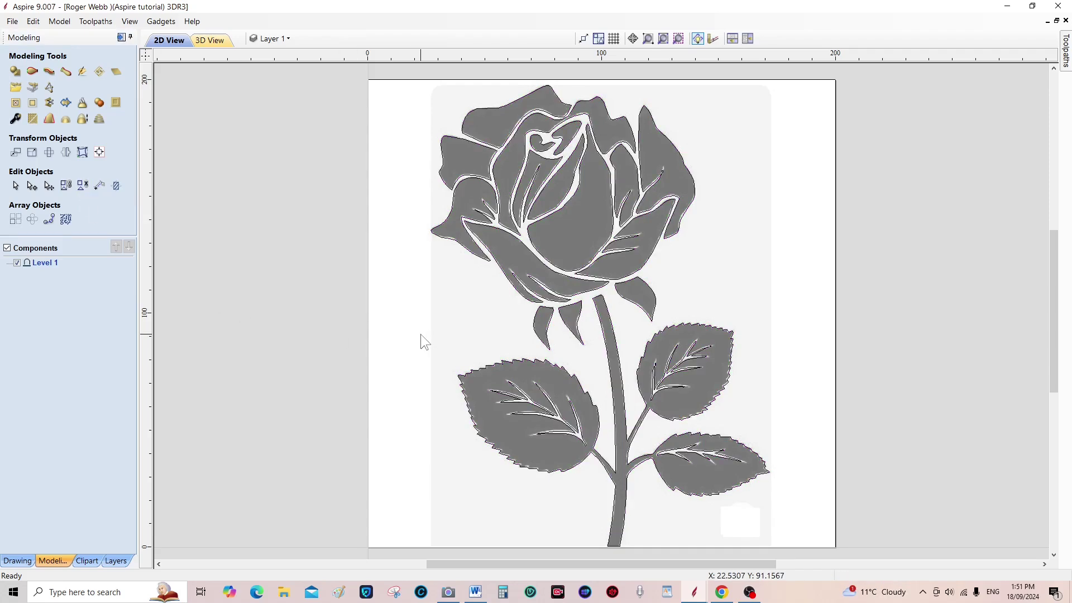
pyautogui.click(514, 357)
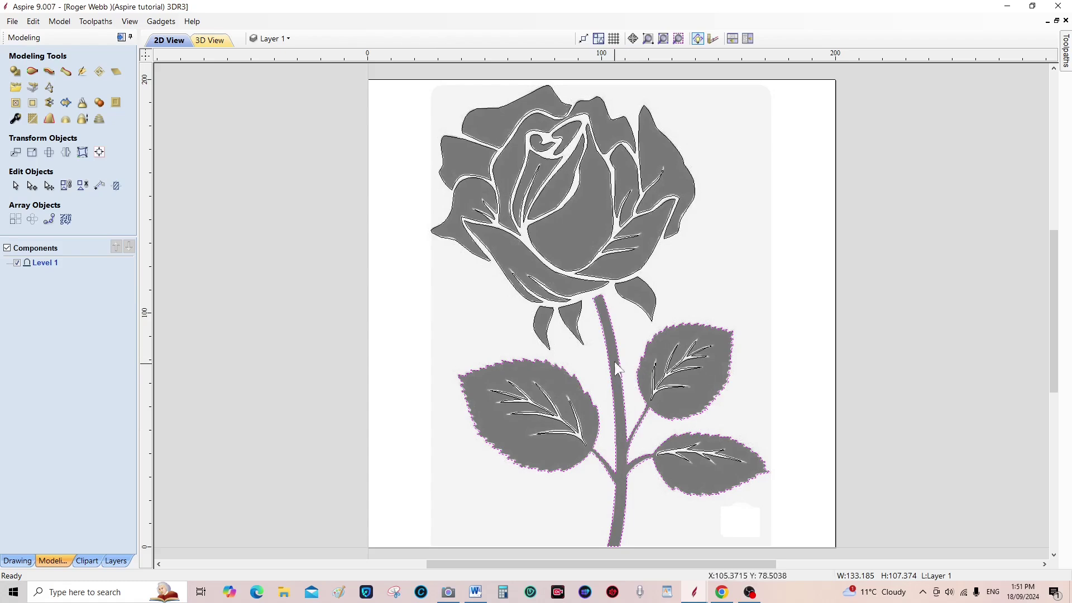
pyautogui.click(576, 321)
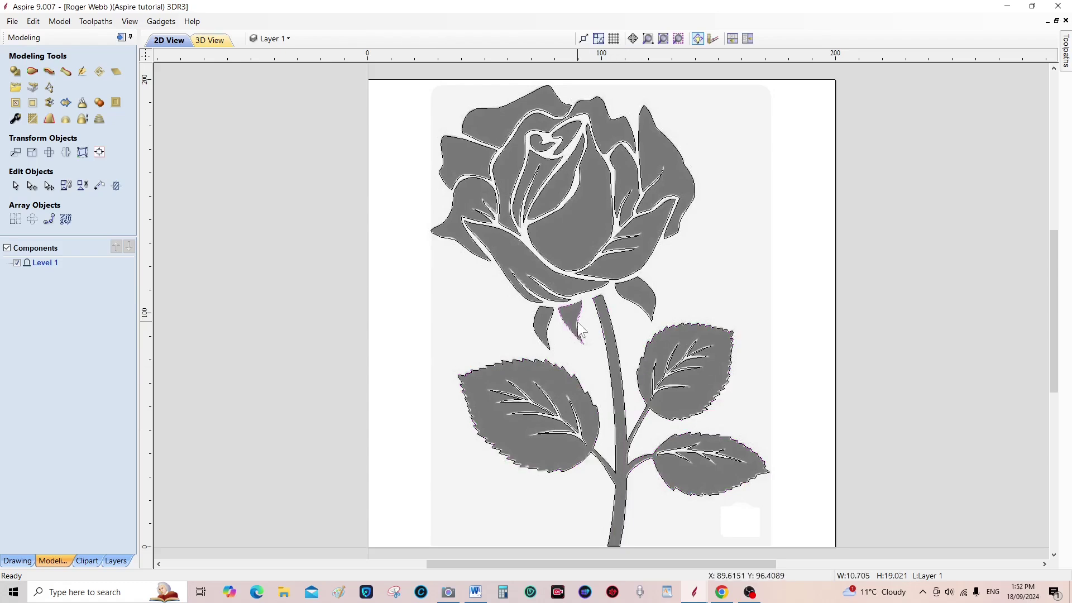
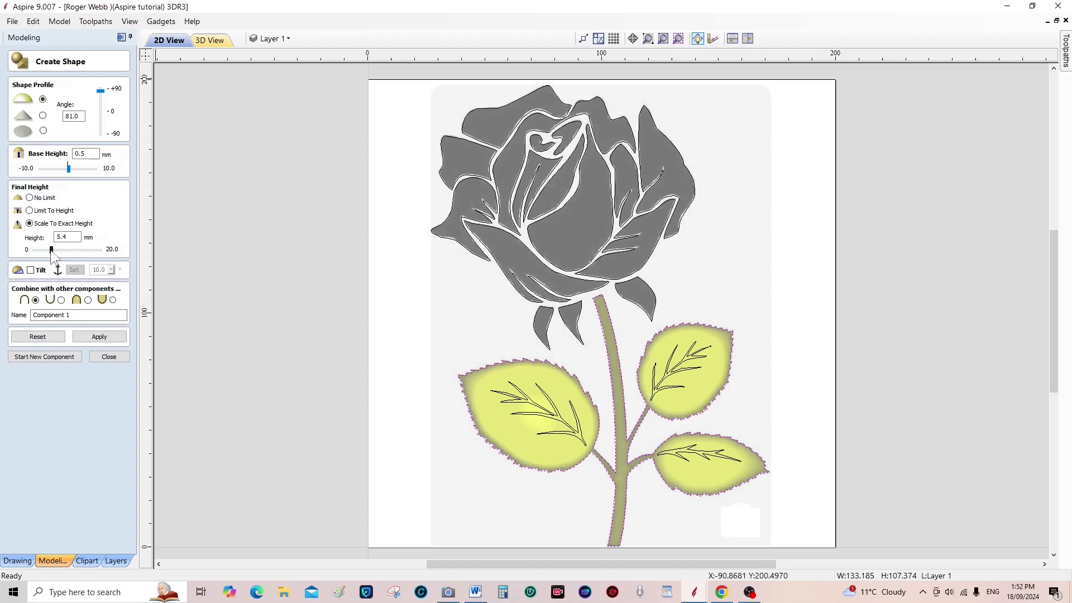
# Create a rounded stem-and-leaves component scaled to an exact height of 3.0 mm, merging its highest points with previous components.
pyautogui.moveTo(50, 250); pyautogui.dragTo(43, 251)
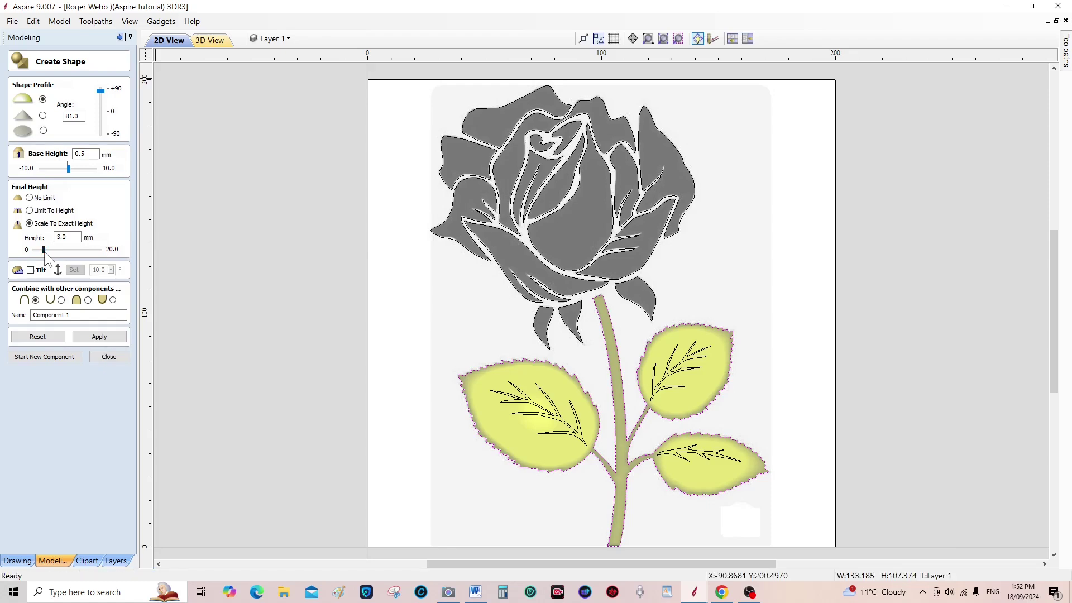
pyautogui.click(88, 300)
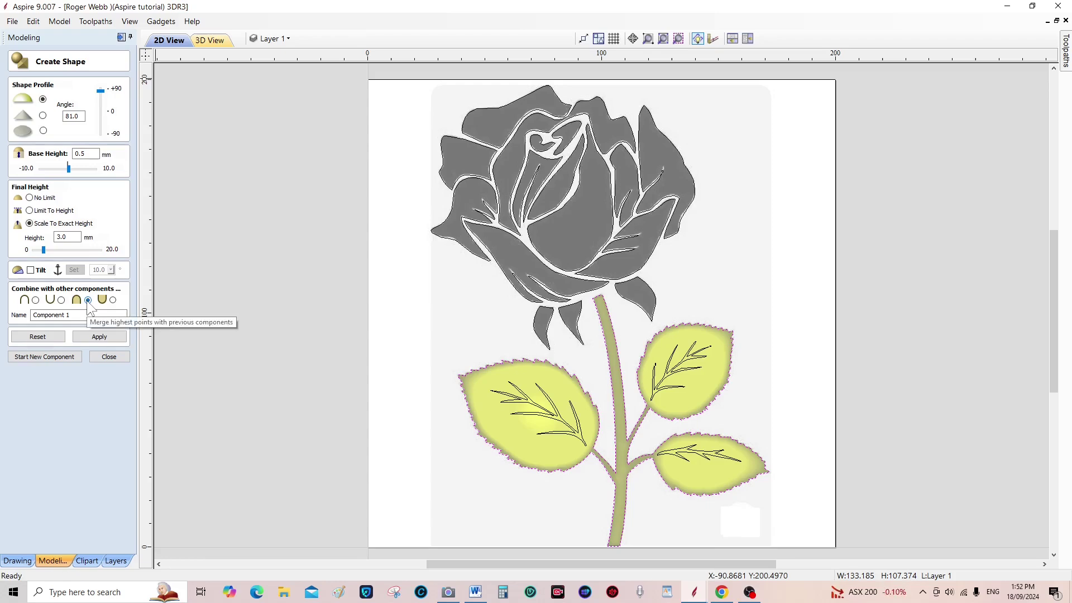
pyautogui.click(104, 337)
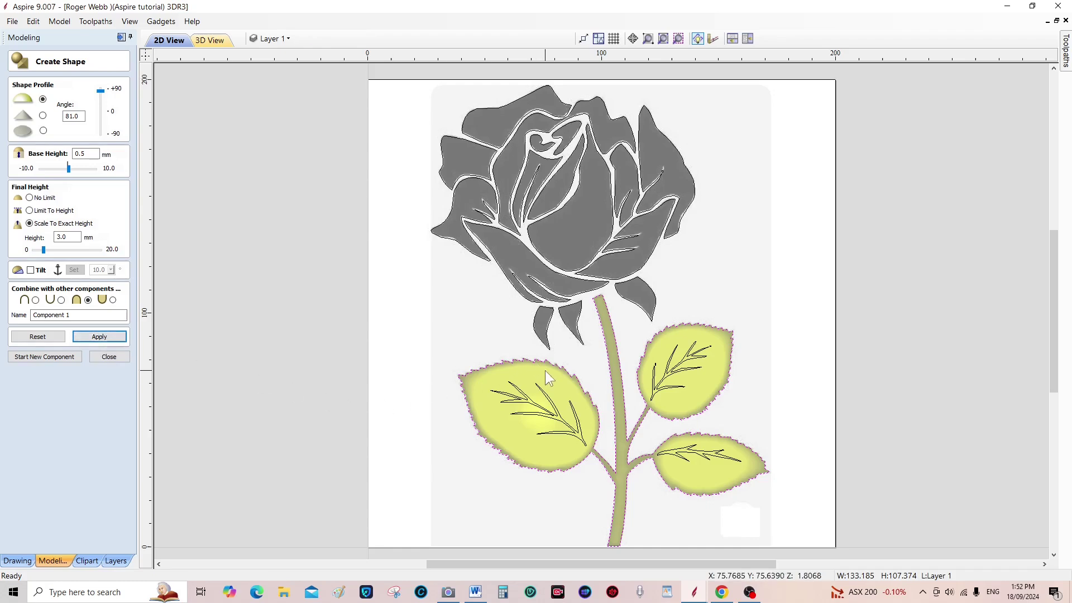
# Inspect the stem and leaves in 3D from a low angle and reapply the shape with a height of 5.0 mm.
pyautogui.click(209, 44)
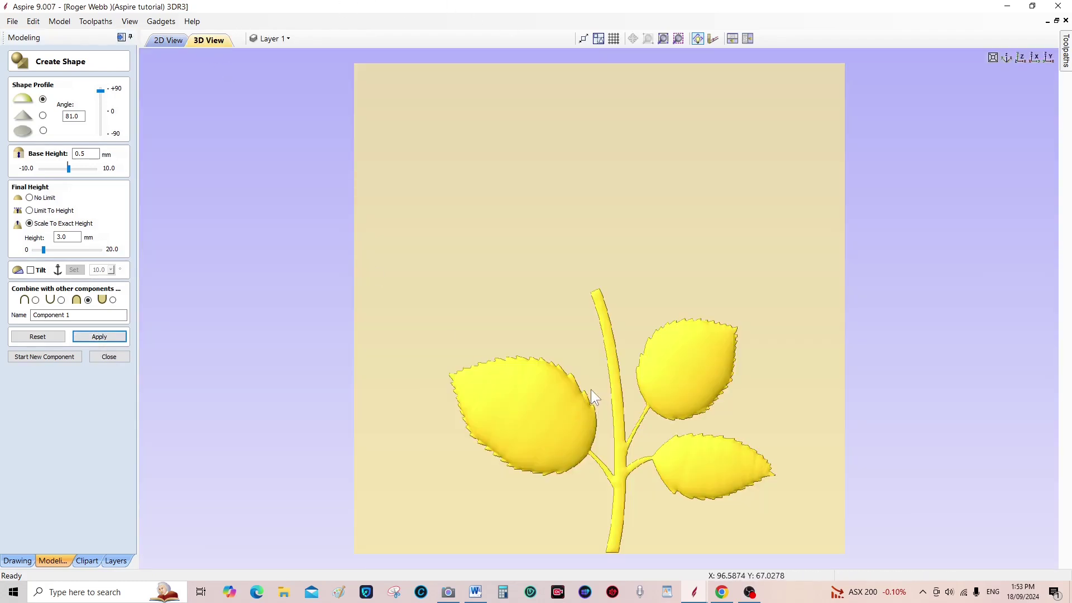
pyautogui.moveTo(591, 374); pyautogui.dragTo(558, 119)
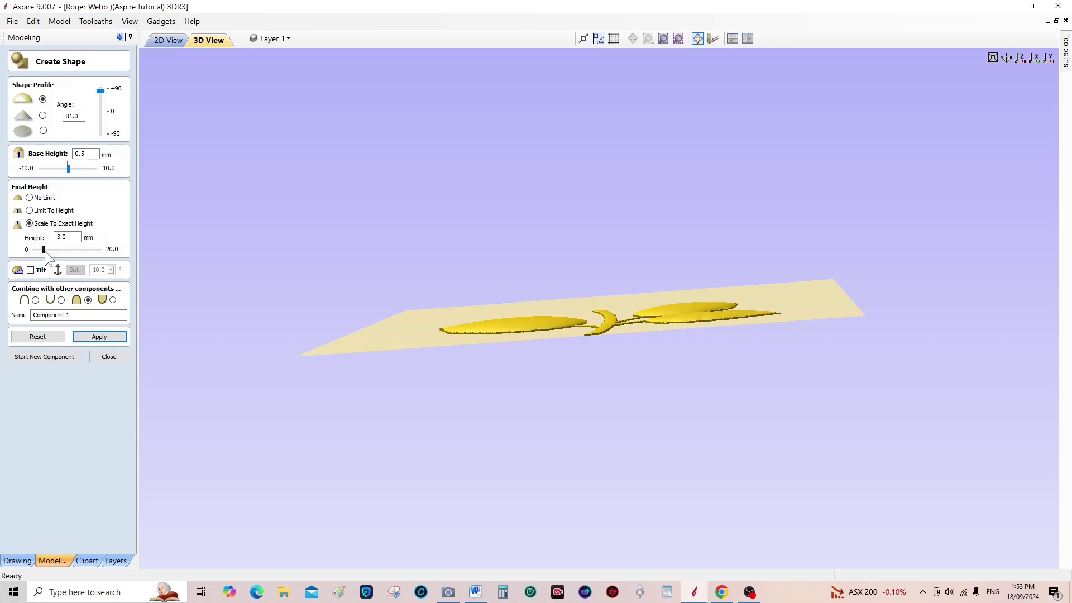
pyautogui.moveTo(44, 251); pyautogui.dragTo(47, 251)
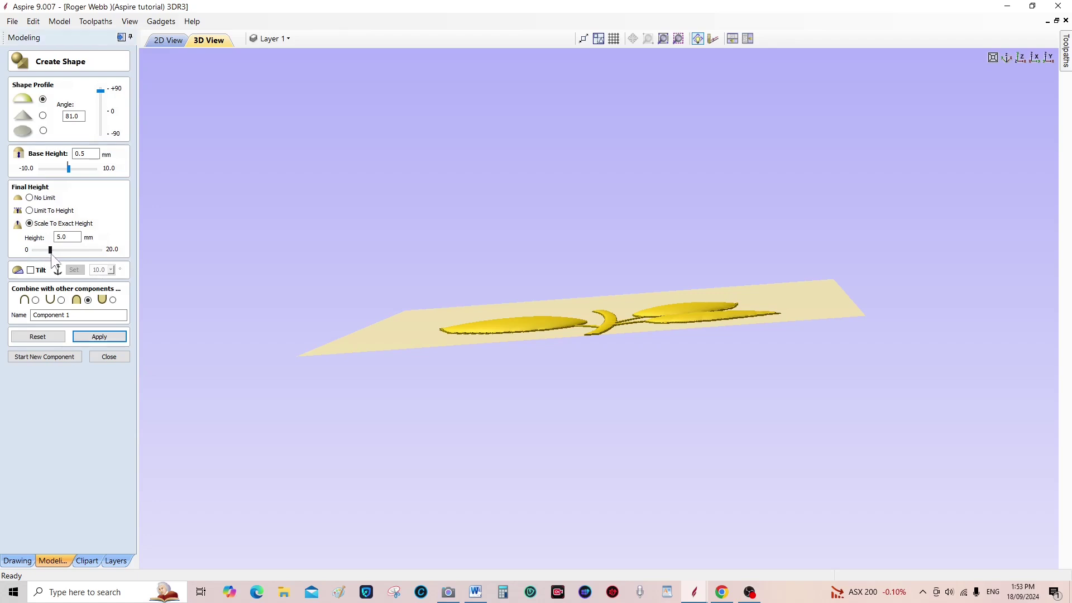
pyautogui.moveTo(51, 252); pyautogui.dragTo(51, 252)
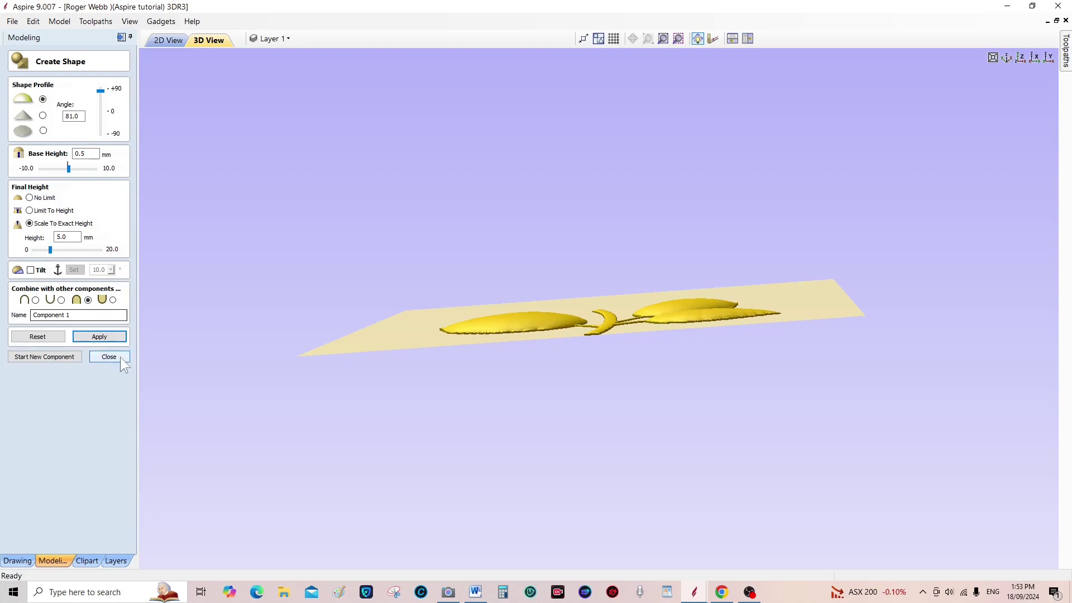
pyautogui.click(107, 339)
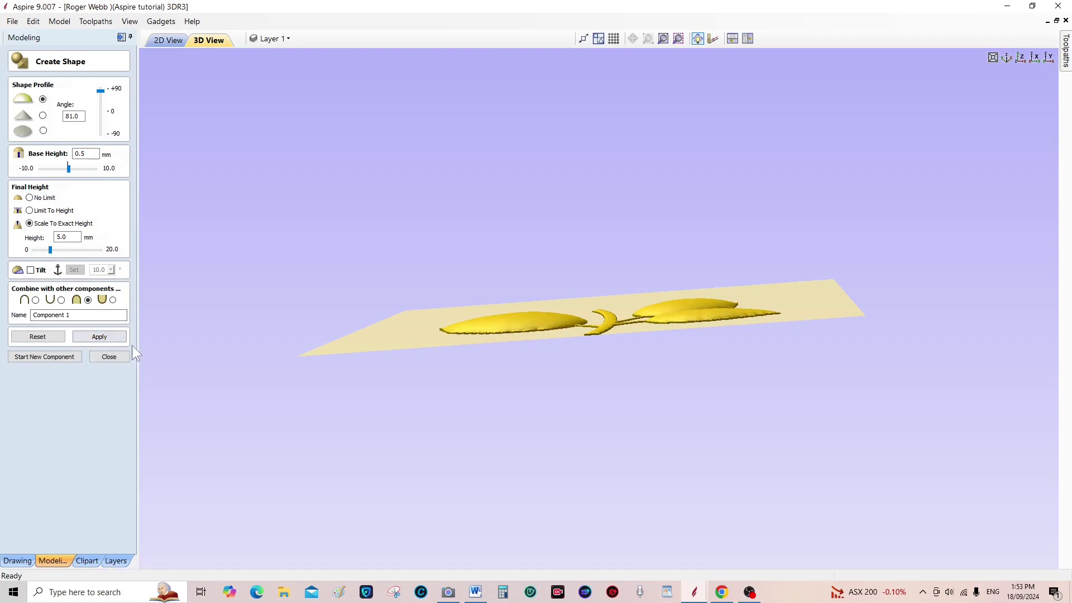
# Inspect the reshaped stem and leaves from several angles in 3D and start a new component.
pyautogui.moveTo(511, 353); pyautogui.dragTo(560, 494)
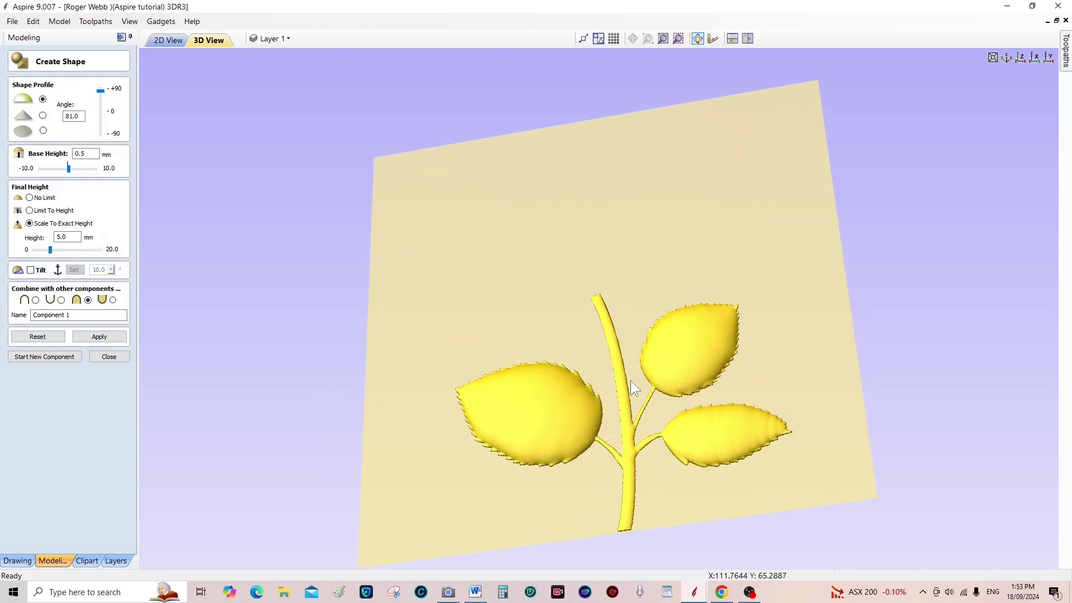
pyautogui.moveTo(609, 403); pyautogui.dragTo(637, 505)
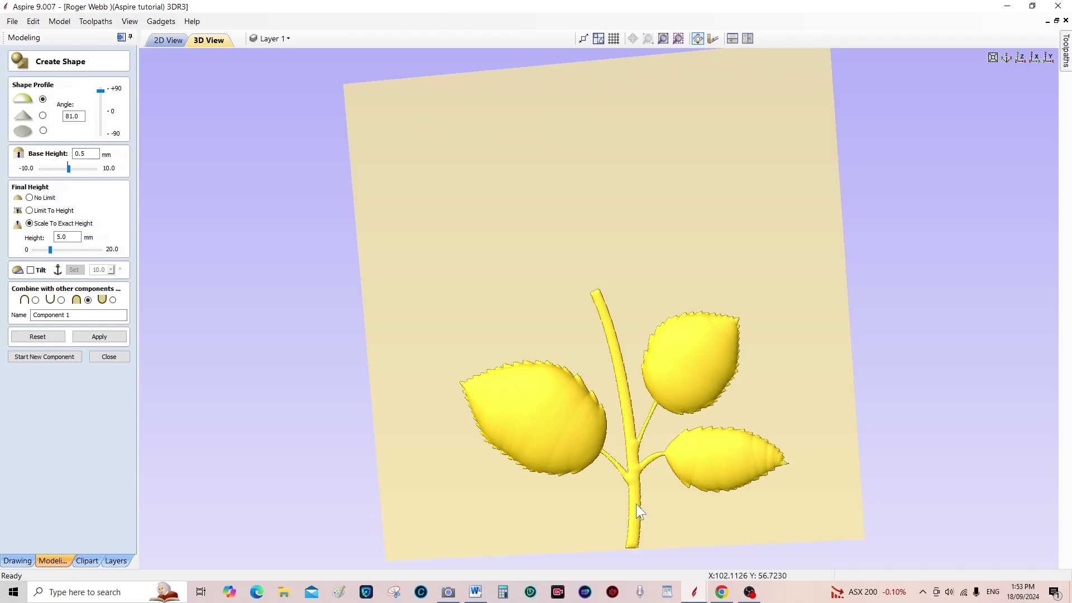
pyautogui.moveTo(739, 297); pyautogui.dragTo(788, 281)
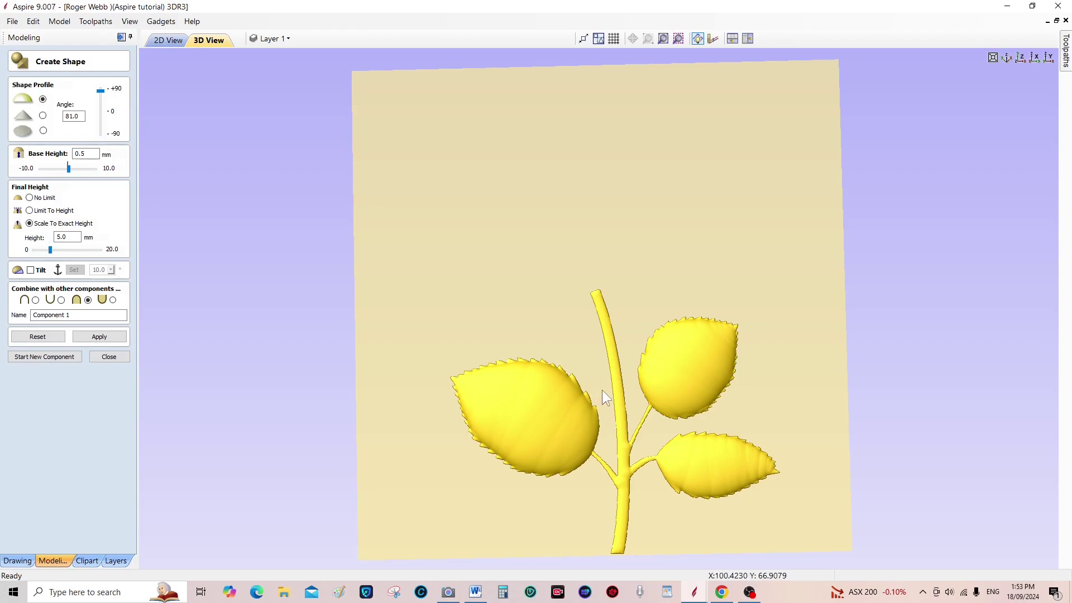
pyautogui.click(168, 40)
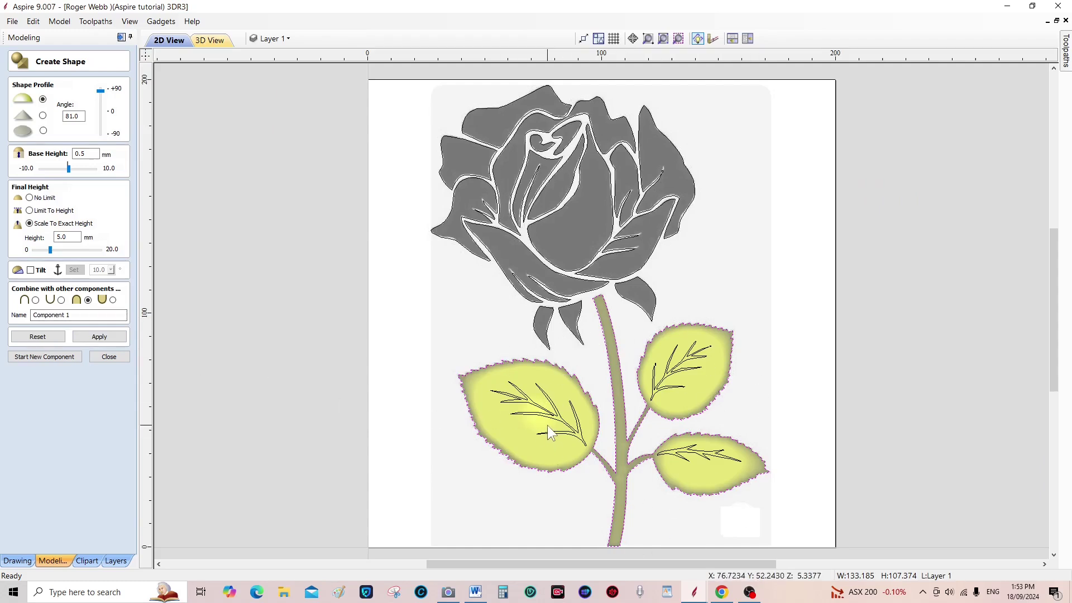
pyautogui.click(45, 356)
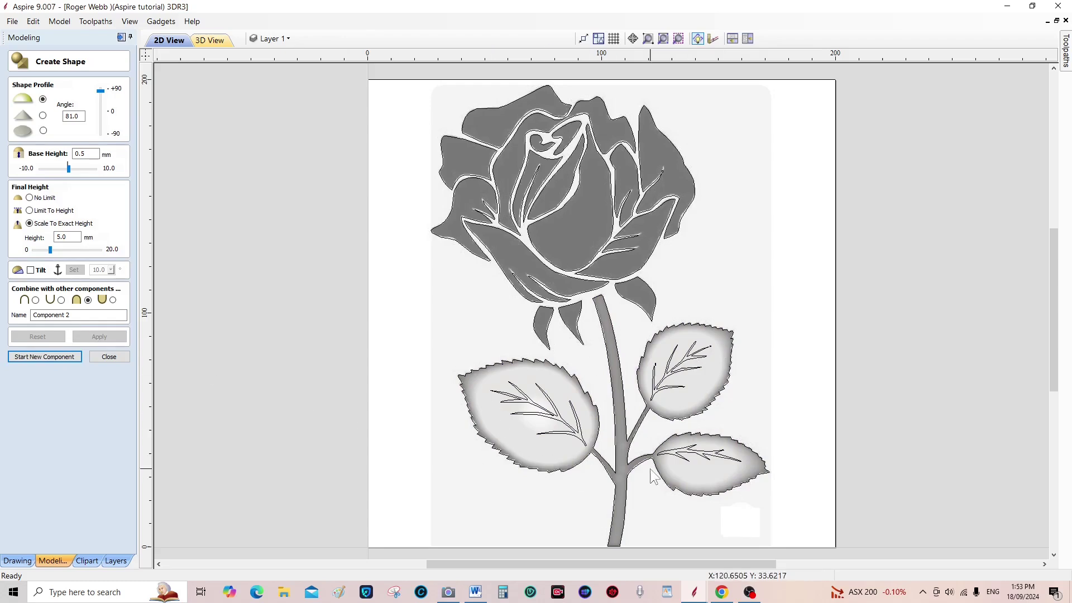
pyautogui.click(210, 42)
pyautogui.click(168, 41)
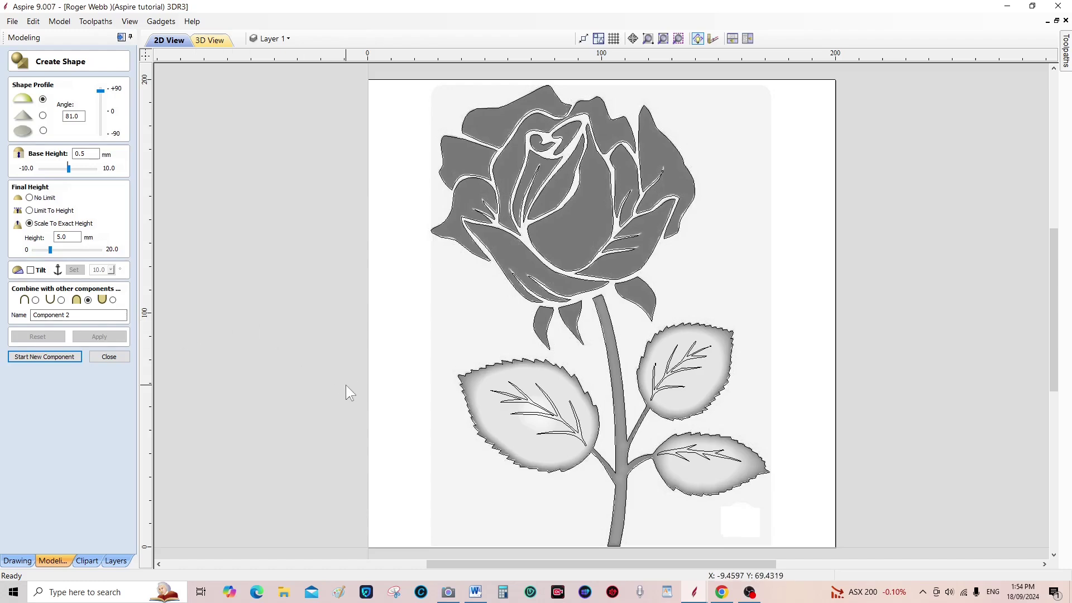
# Create a rounded component from the three leaves' vein vectors with a 73.8° angle and exact height of 2.4 mm, merging its lowest points.
pyautogui.click(575, 424)
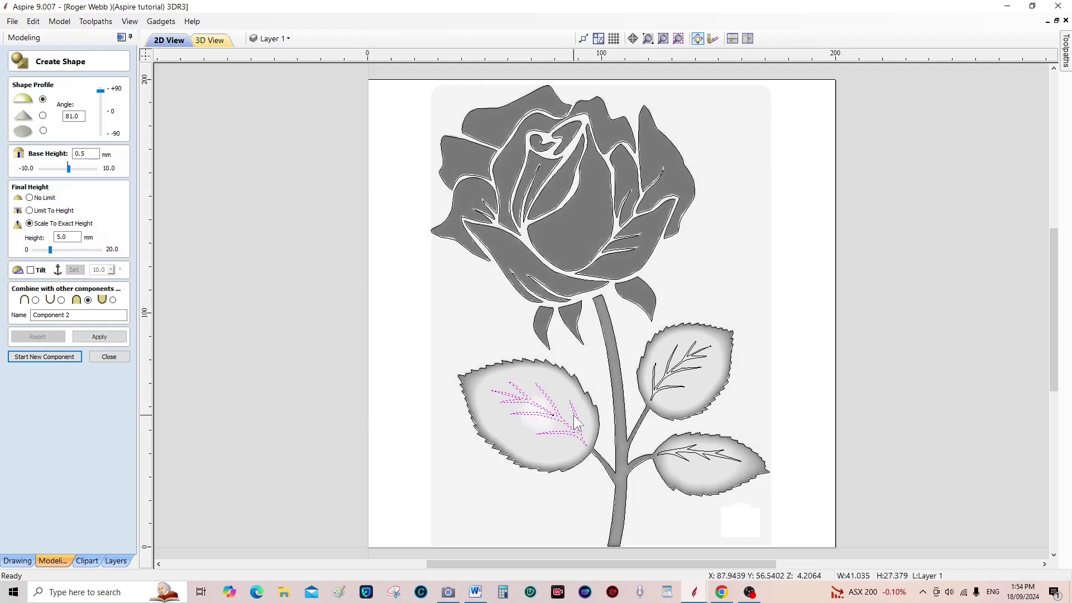
pyautogui.keyDown('shift'); pyautogui.click(675, 377); pyautogui.keyUp('shift')
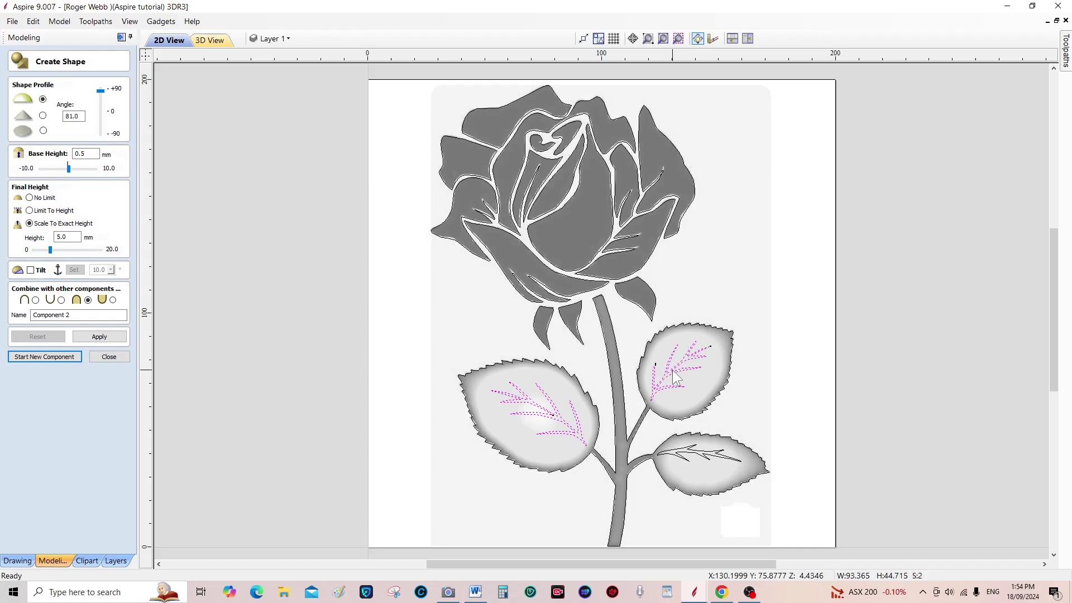
pyautogui.keyDown('shift'); pyautogui.click(692, 454); pyautogui.keyUp('shift')
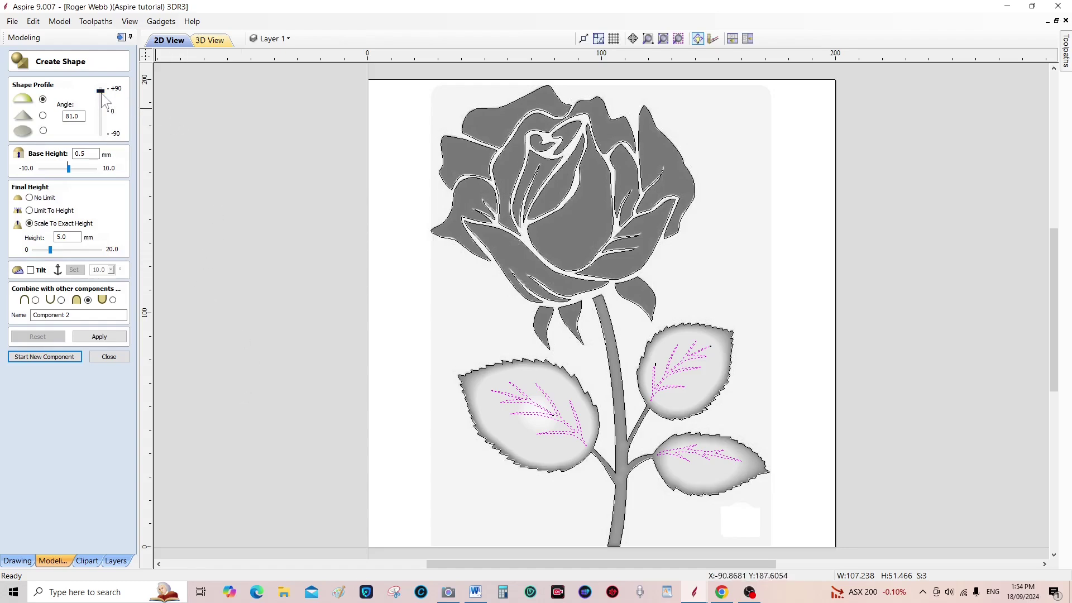
pyautogui.moveTo(99, 92); pyautogui.dragTo(100, 95)
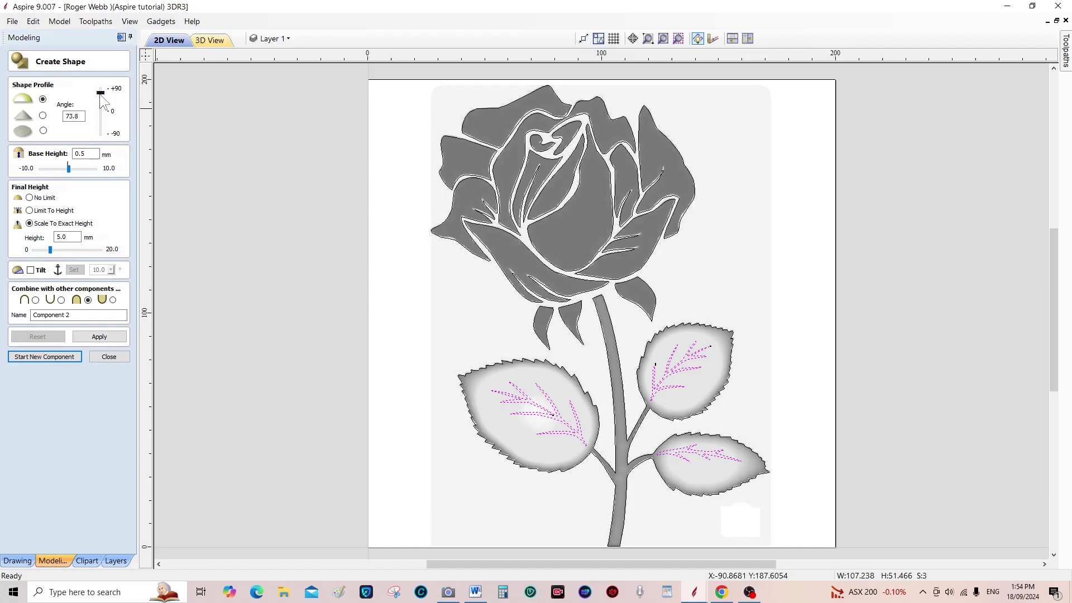
pyautogui.moveTo(100, 94); pyautogui.dragTo(100, 94)
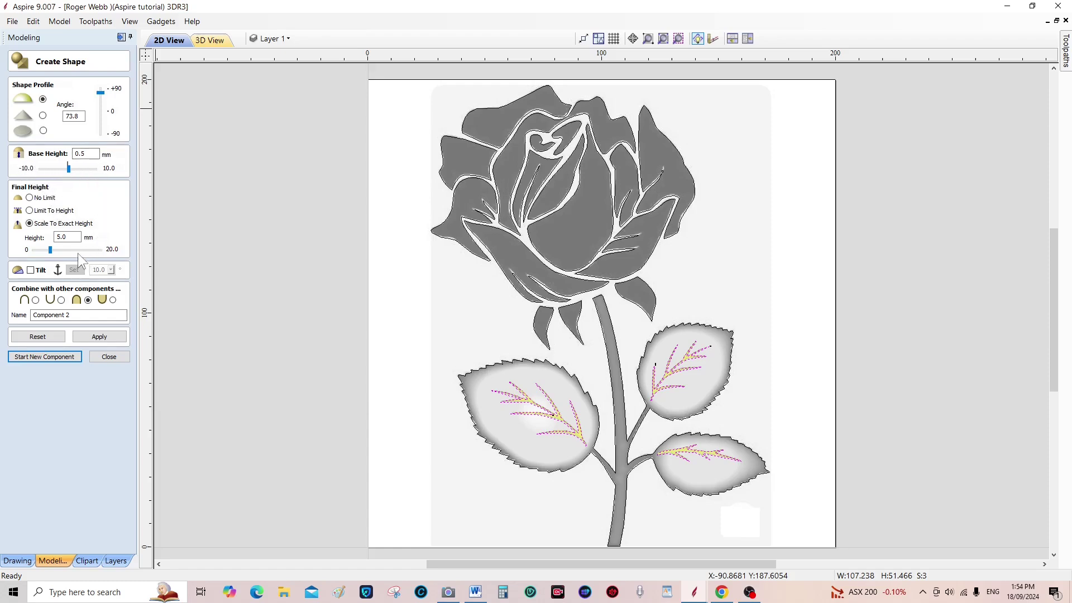
pyautogui.click(40, 250)
pyautogui.click(112, 301)
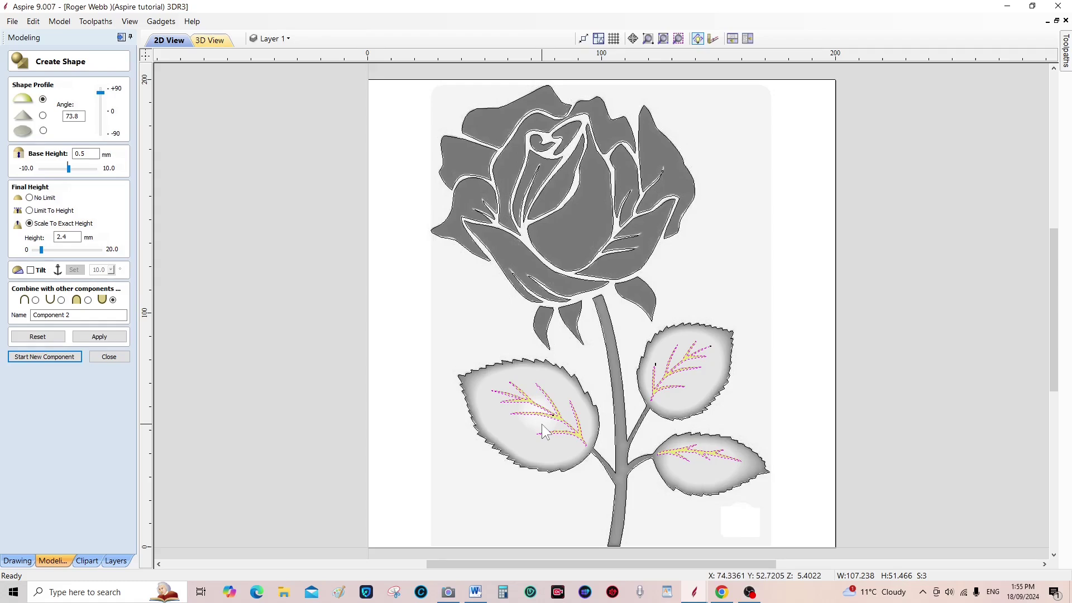
pyautogui.click(106, 340)
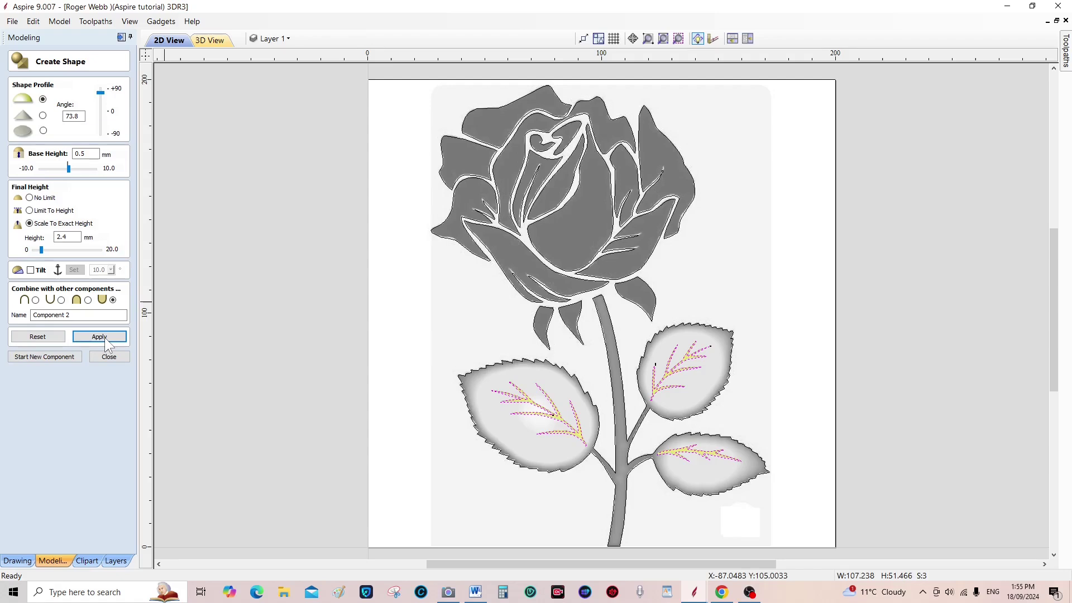
pyautogui.click(209, 40)
pyautogui.moveTo(627, 434)
pyautogui.mouseDown()
pyautogui.moveTo(605, 399)
pyautogui.moveTo(612, 354)
pyautogui.moveTo(597, 256)
pyautogui.moveTo(658, 485)
pyautogui.moveTo(641, 460)
pyautogui.moveTo(640, 425)
pyautogui.mouseUp()
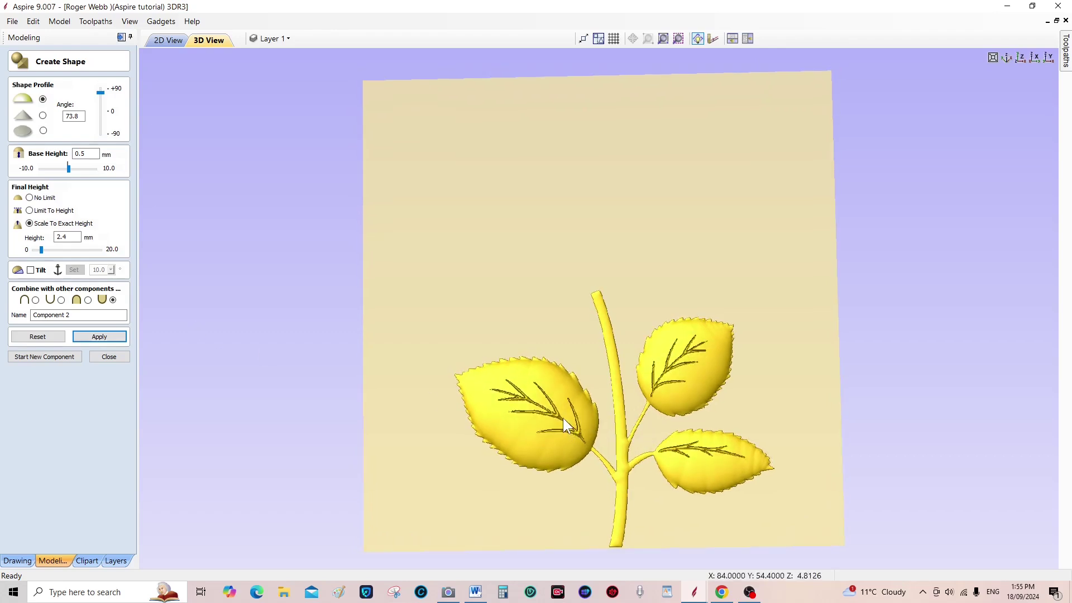
# Start a new component from the three sepal vectors, scaled to an exact height of 3.8 mm and merging its highest points with previous components.
pyautogui.click(169, 40)
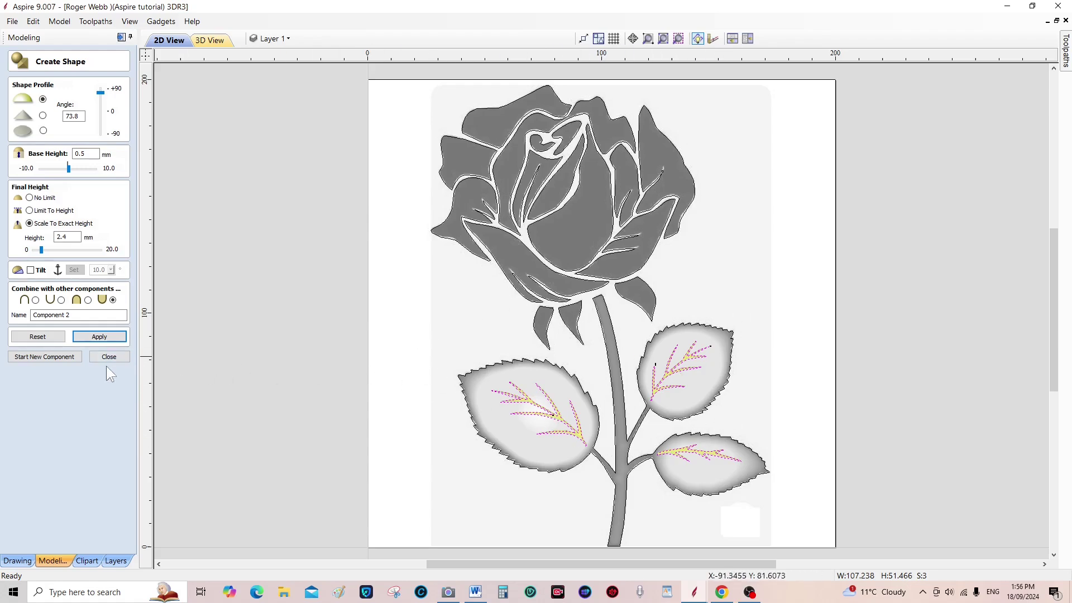
pyautogui.click(43, 355)
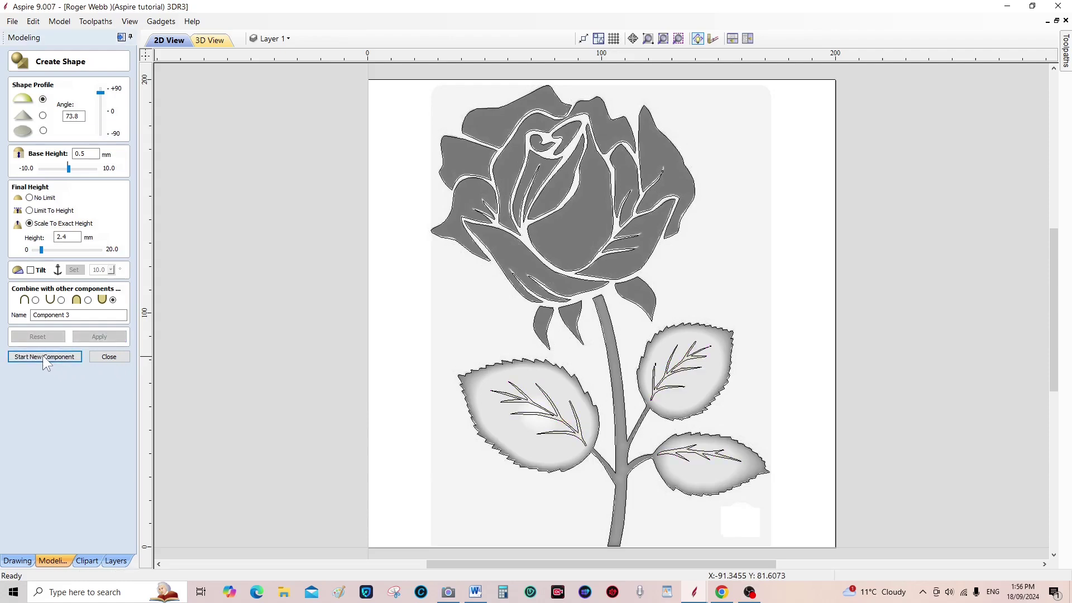
pyautogui.click(548, 333)
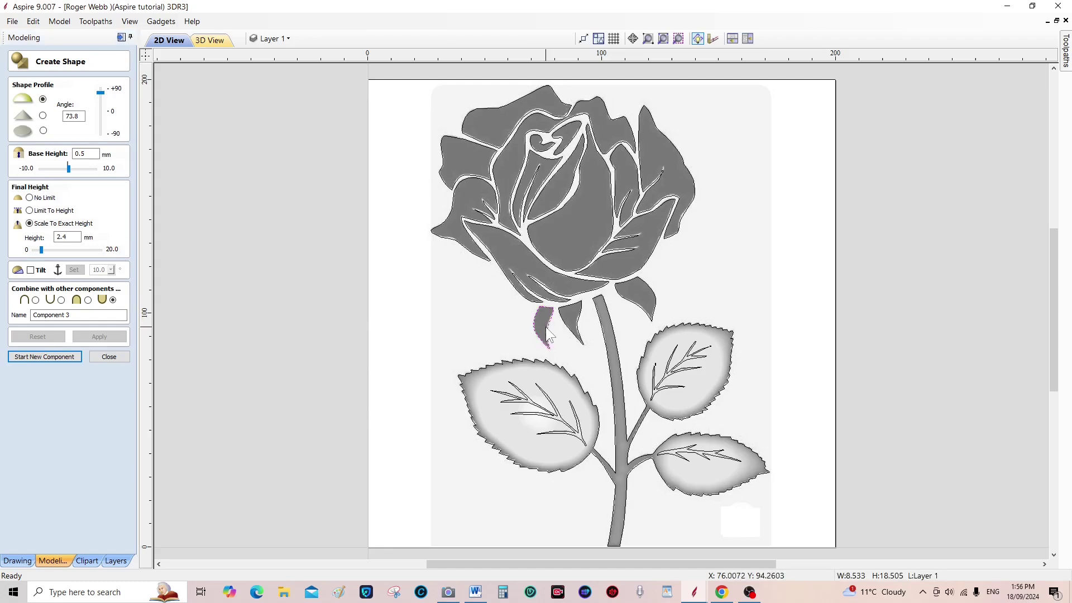
pyautogui.keyDown('shift'); pyautogui.click(578, 330); pyautogui.keyUp('shift')
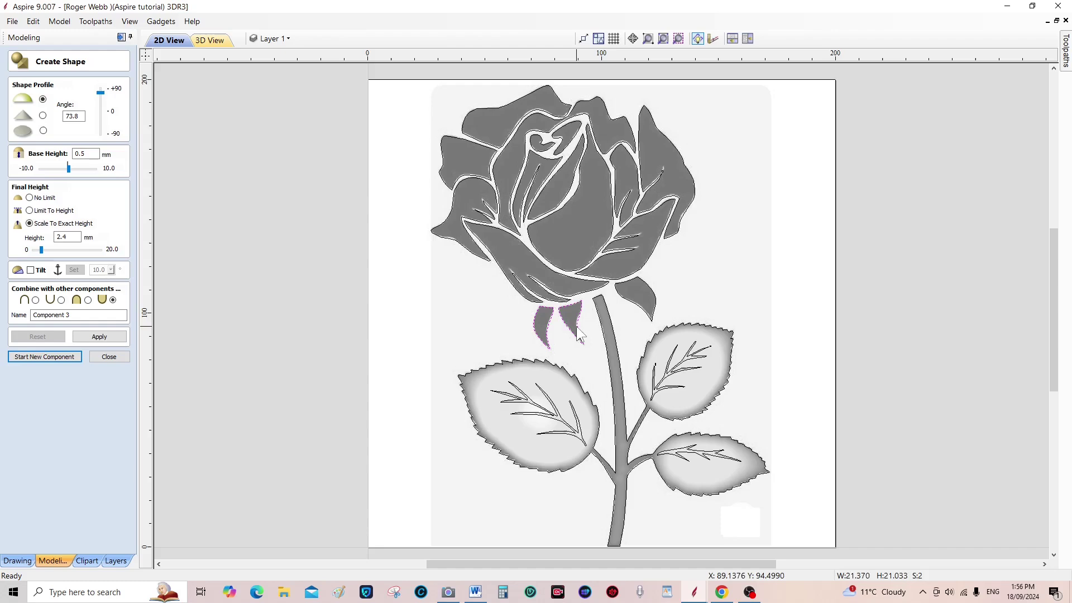
pyautogui.keyDown('shift'); pyautogui.click(646, 316); pyautogui.keyUp('shift')
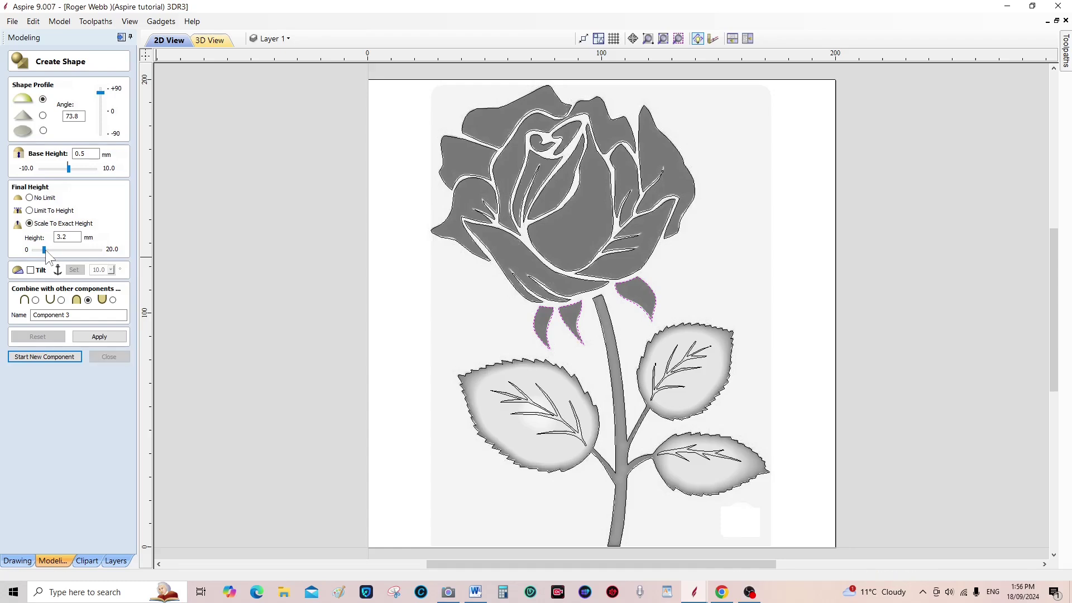
pyautogui.click(45, 249)
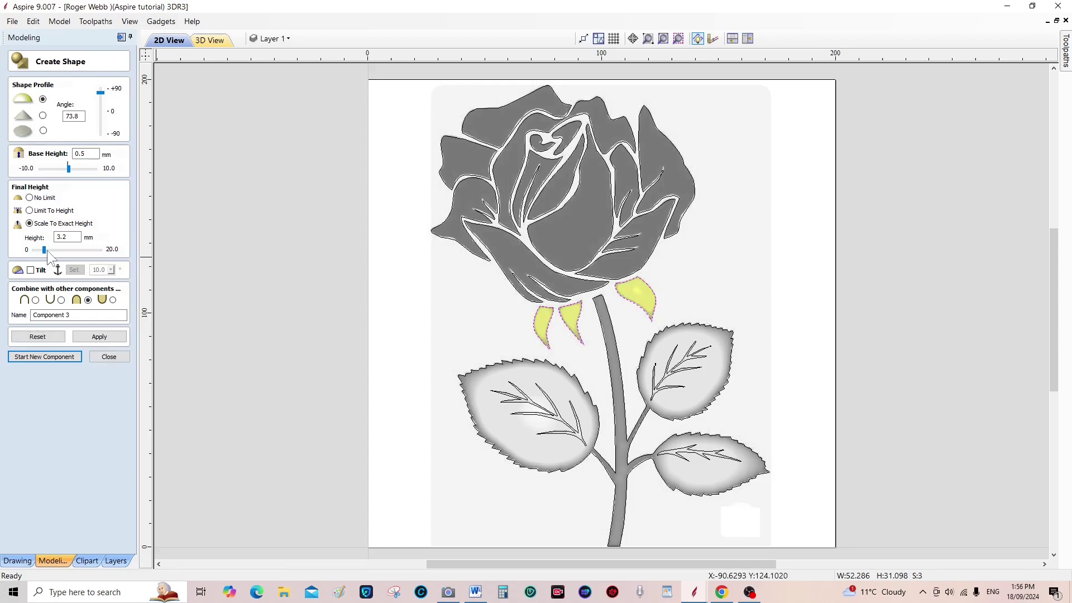
pyautogui.click(47, 251)
pyautogui.click(105, 340)
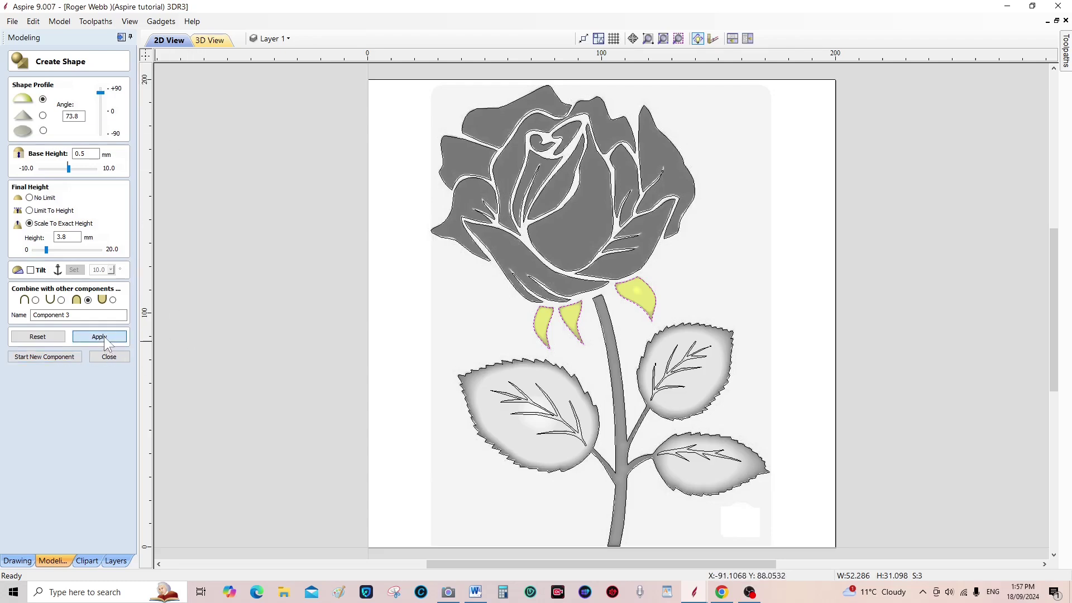
# Inspect the sepals in 3D from low and top angles and set their exact height to 2.6 mm.
pyautogui.click(211, 40)
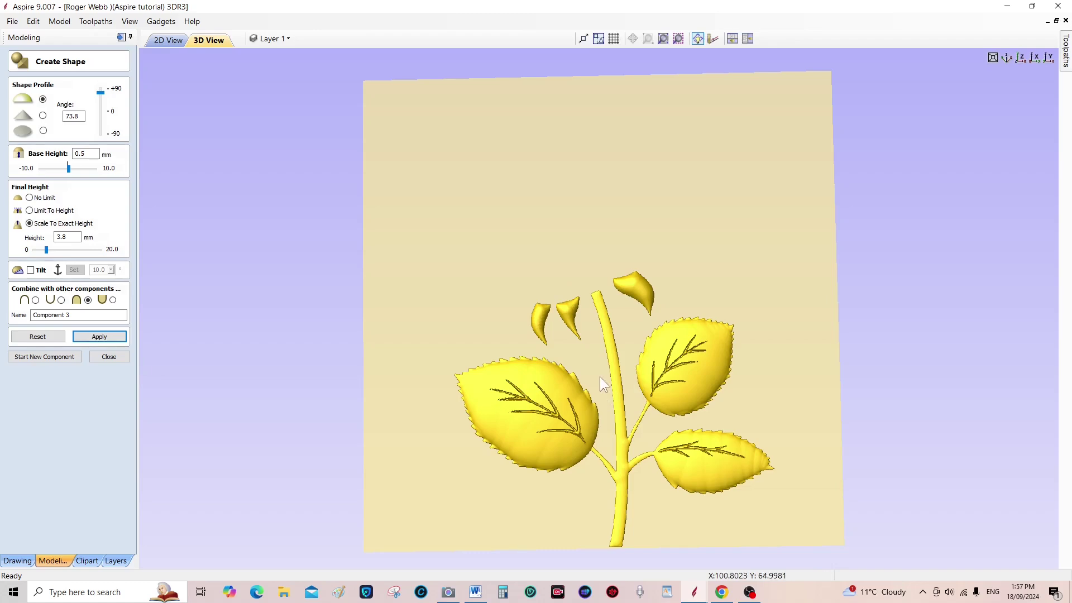
pyautogui.moveTo(596, 302); pyautogui.dragTo(598, 209)
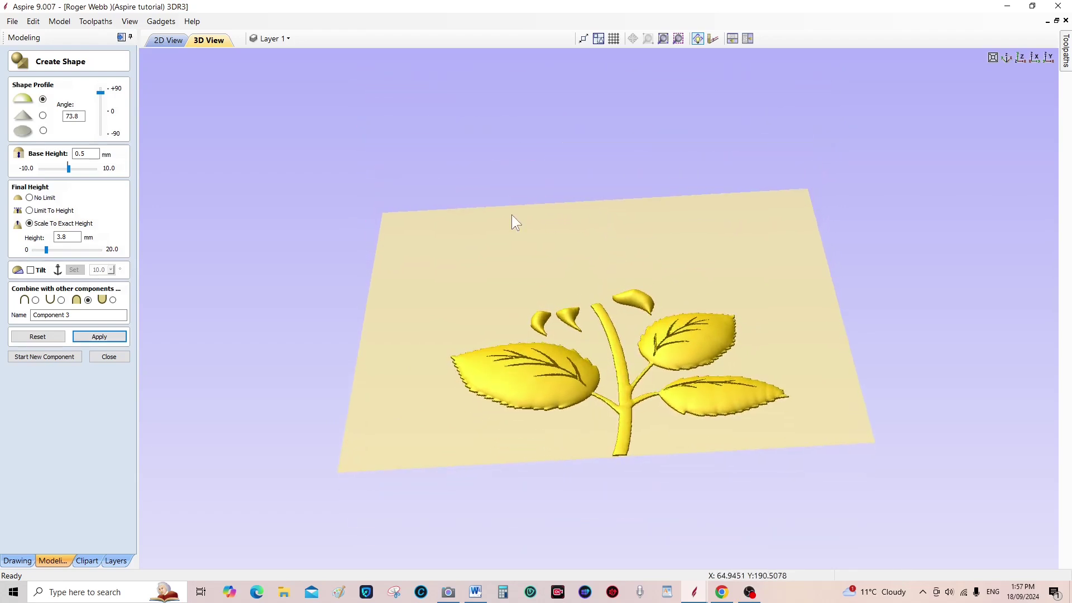
pyautogui.click(43, 250)
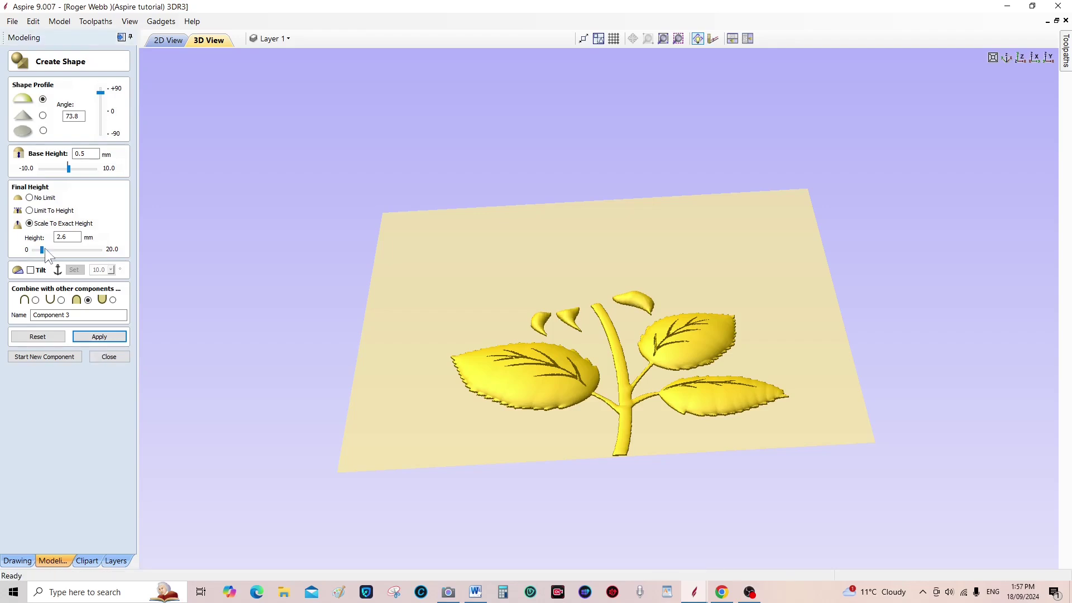
pyautogui.moveTo(632, 320); pyautogui.dragTo(644, 492)
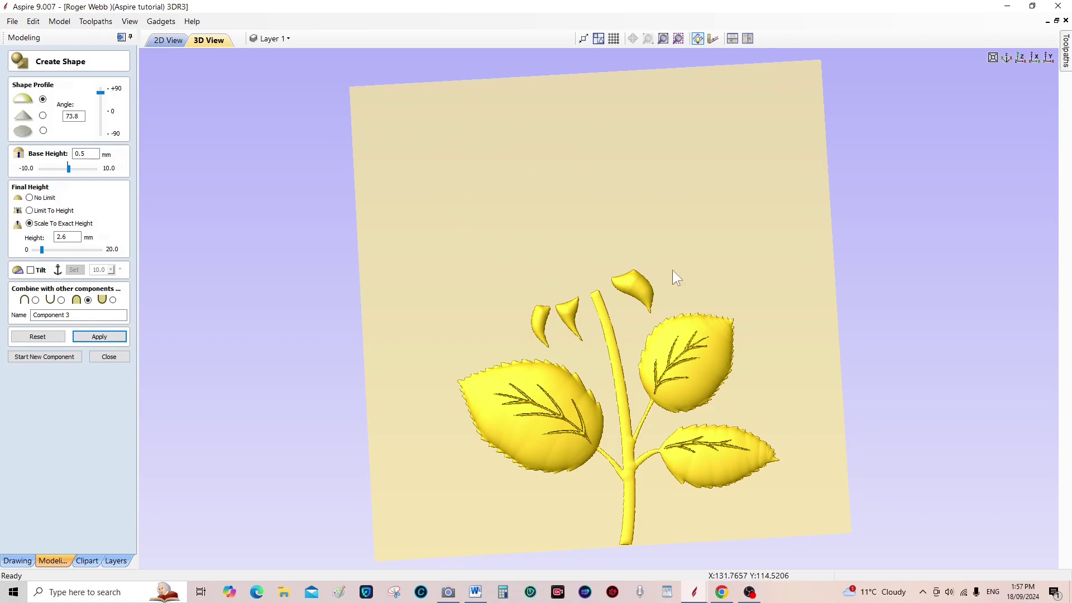
pyautogui.moveTo(695, 228)
pyautogui.mouseDown()
pyautogui.moveTo(705, 273)
pyautogui.moveTo(708, 240)
pyautogui.mouseUp()
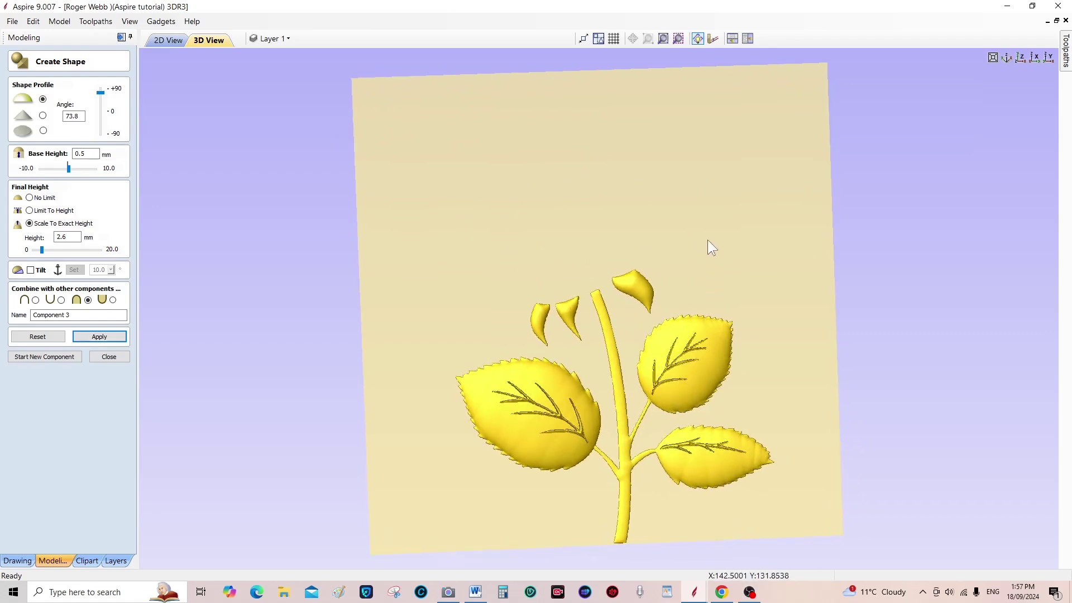
# Start a new component from the four lower and right-hand petal vectors, using a rounded profile with a 70.2° angle.
pyautogui.click(169, 42)
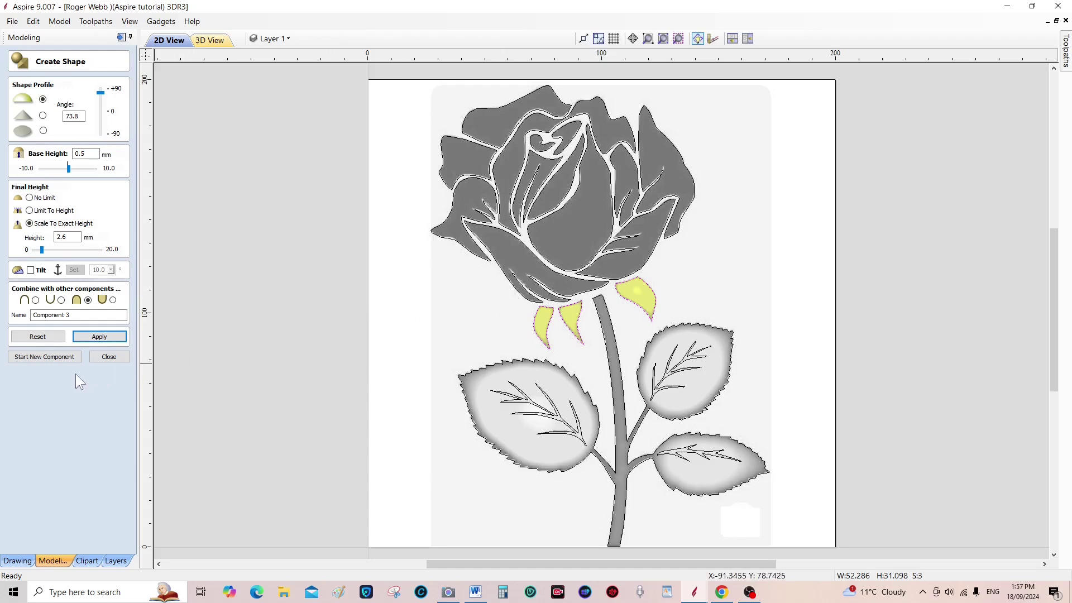
pyautogui.click(42, 356)
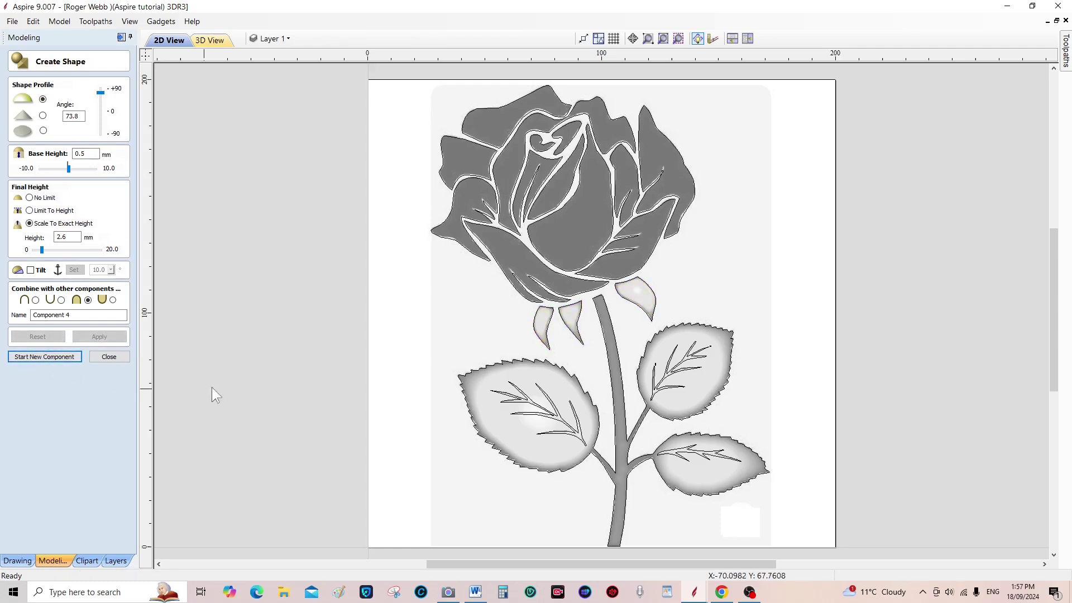
pyautogui.click(510, 283)
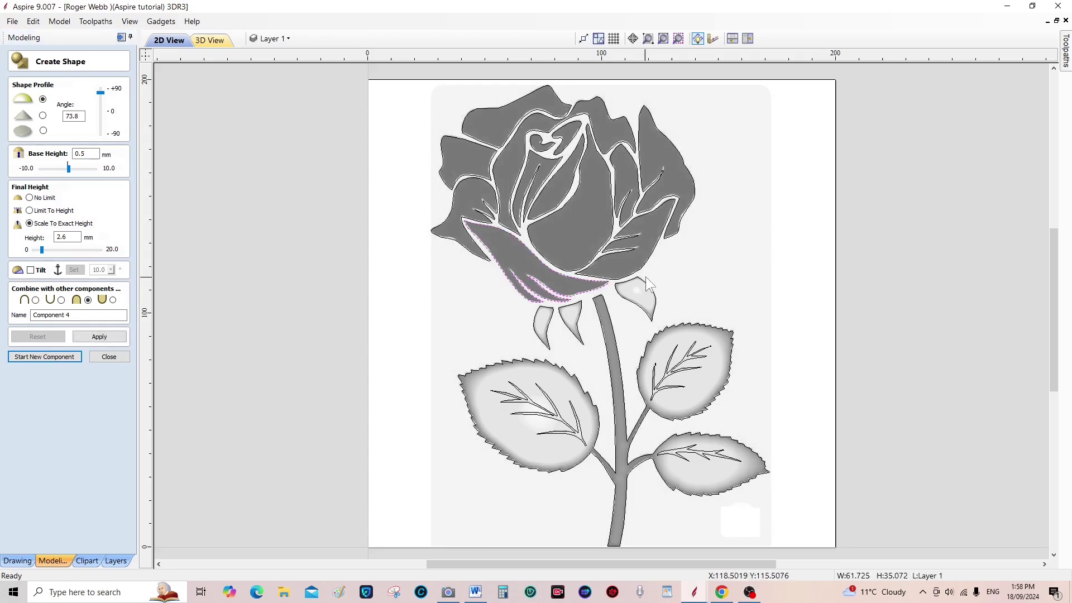
pyautogui.keyDown('shift'); pyautogui.click(653, 246); pyautogui.keyUp('shift')
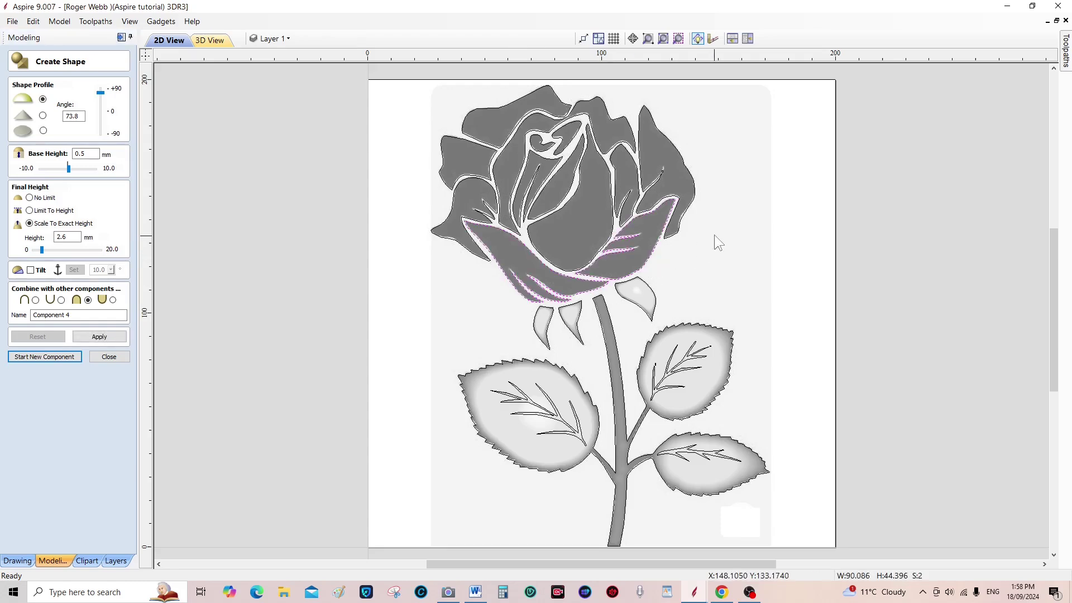
pyautogui.keyDown('shift'); pyautogui.click(684, 169); pyautogui.keyUp('shift')
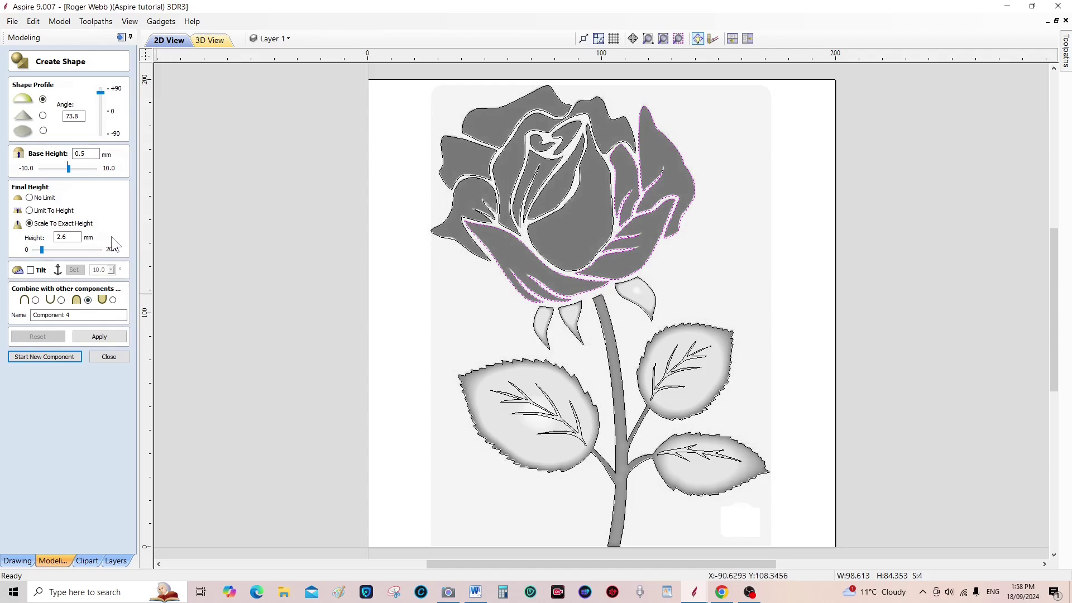
pyautogui.click(100, 92)
pyautogui.moveTo(100, 95); pyautogui.dragTo(101, 97)
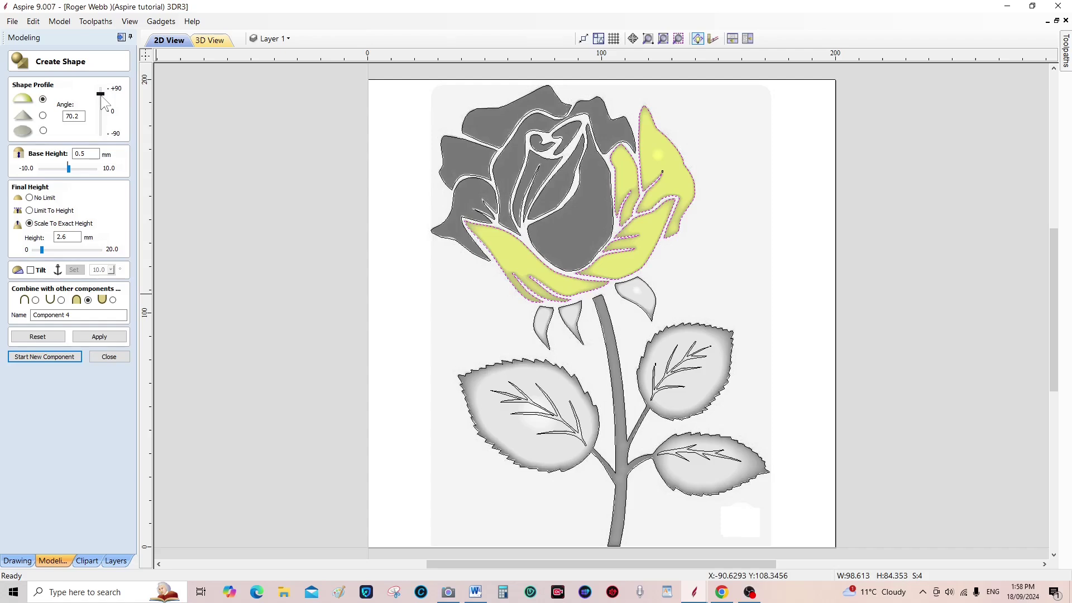
# Set the selected petals' exact height to 3 mm, apply the shape and inspect the relief in 3D from a low angle.
pyautogui.click(68, 239)
pyautogui.moveTo(67, 239); pyautogui.dragTo(56, 237)
pyautogui.write('3')
pyautogui.click(104, 340)
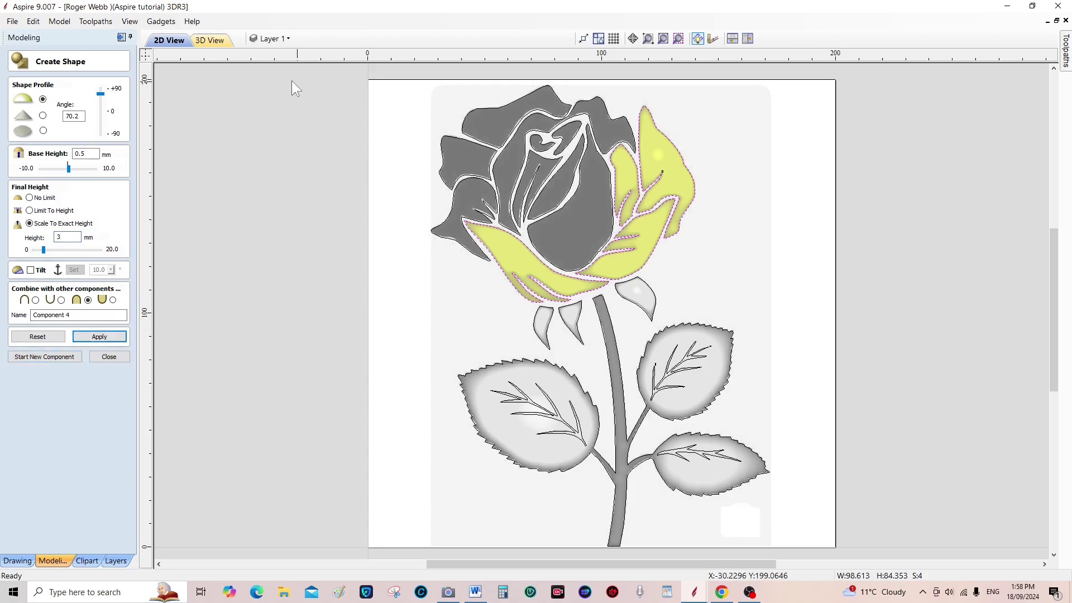
pyautogui.click(212, 41)
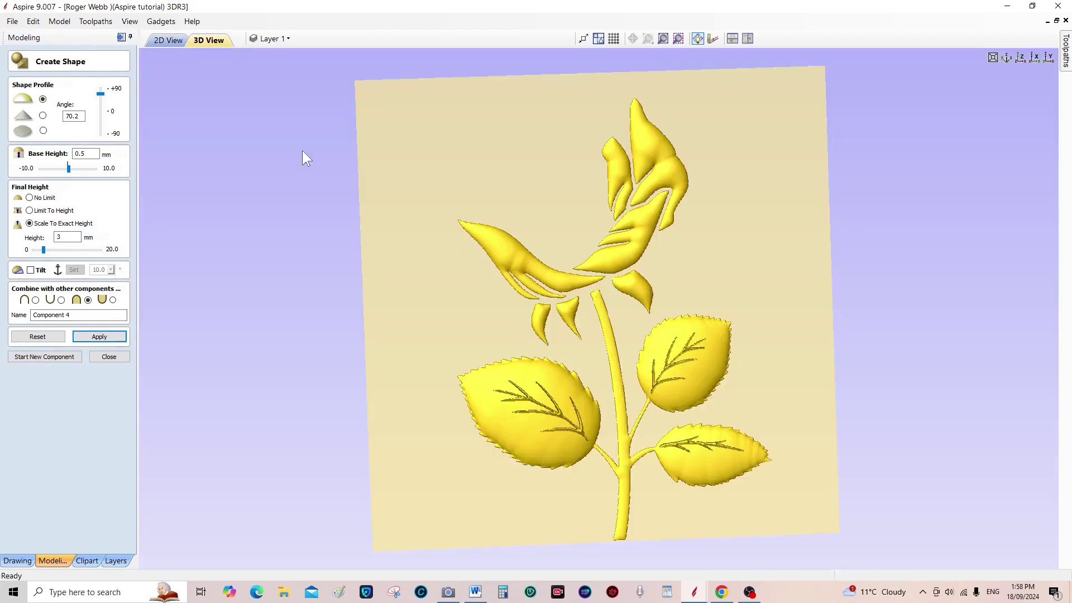
pyautogui.moveTo(687, 346); pyautogui.dragTo(629, 561)
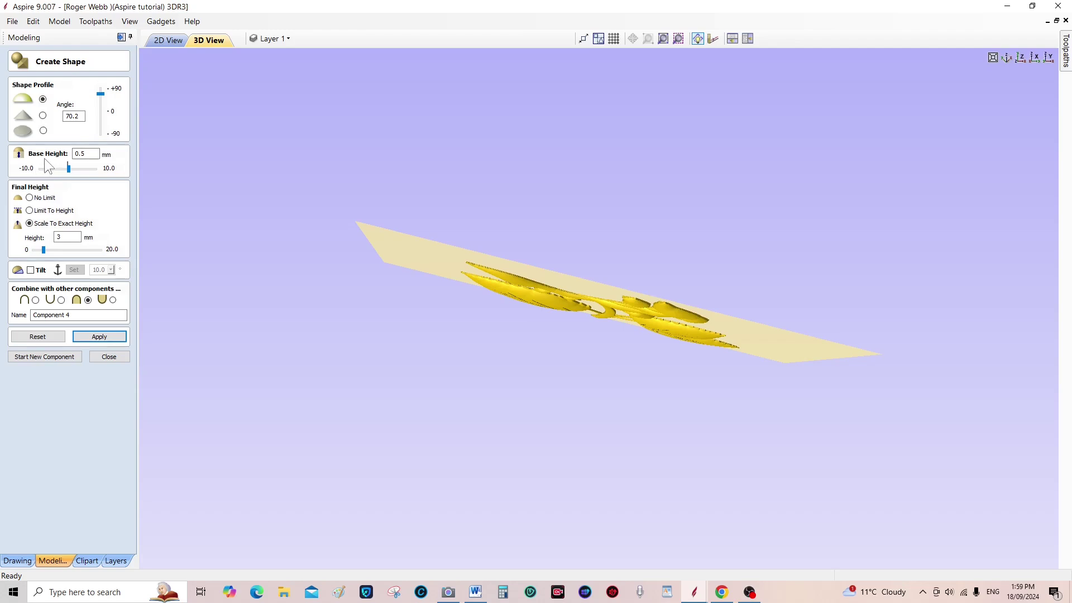
# Start a new component and select the four outer petal vectors along the rose's left-hand and upper edges.
pyautogui.scroll(5, 665, 306)
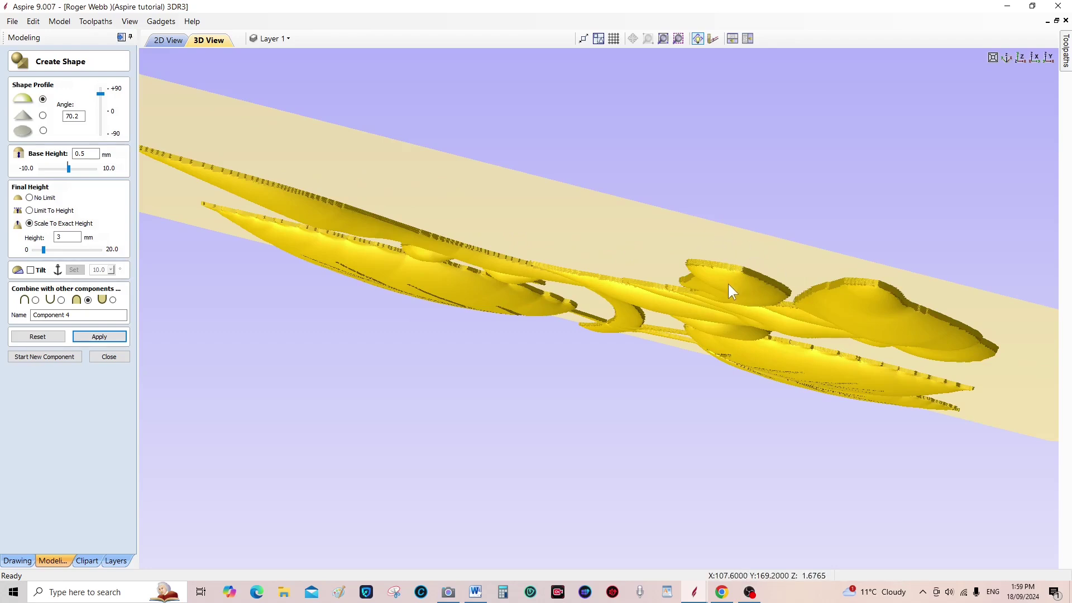
pyautogui.scroll(-5, 734, 279)
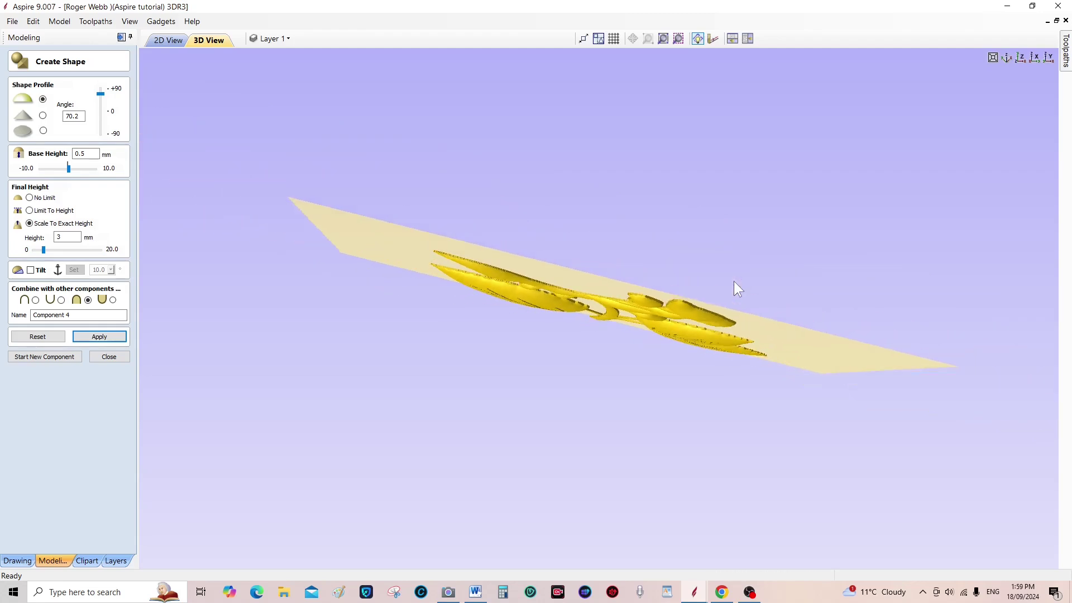
pyautogui.moveTo(734, 280); pyautogui.dragTo(692, 88)
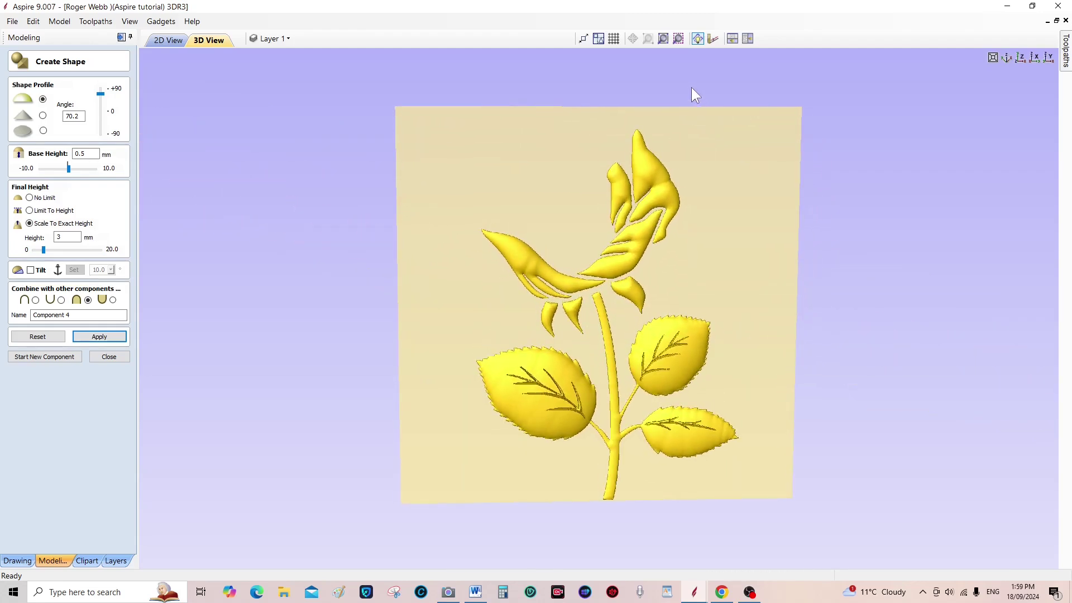
pyautogui.scroll(2, 658, 249)
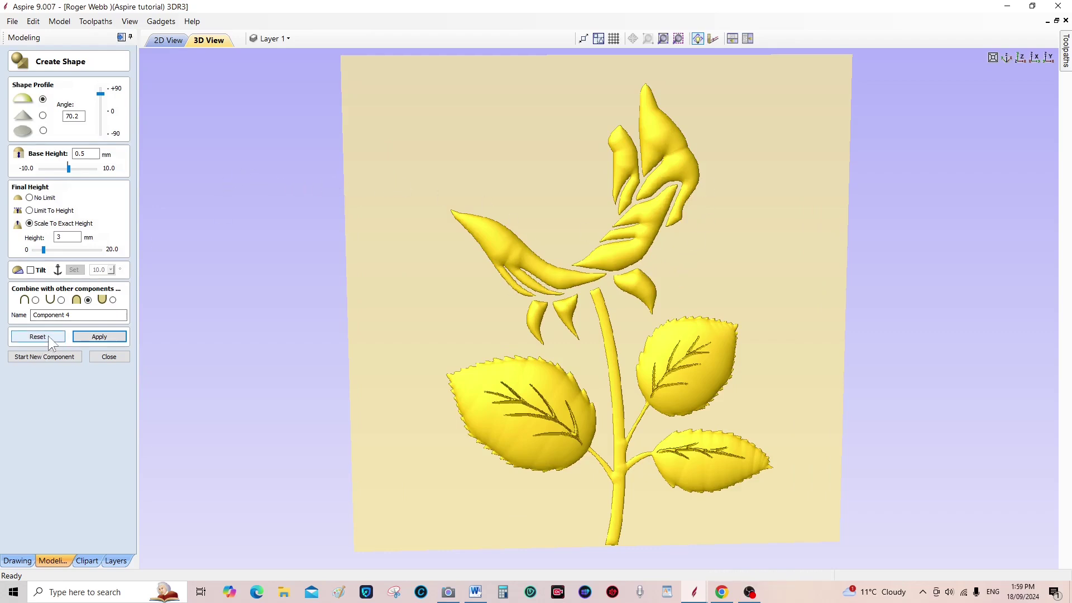
pyautogui.click(165, 42)
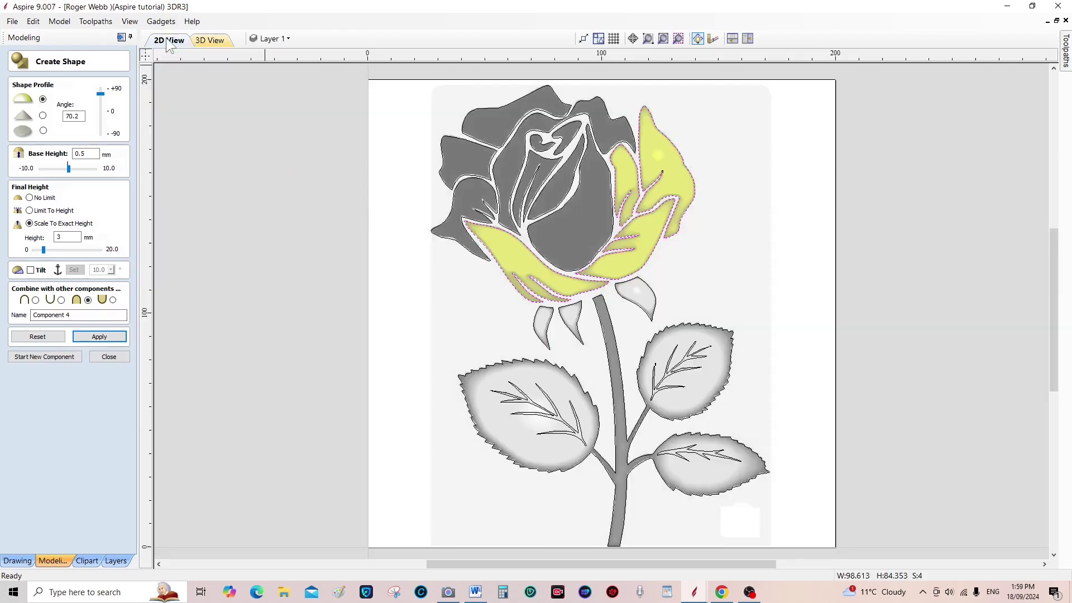
pyautogui.click(45, 359)
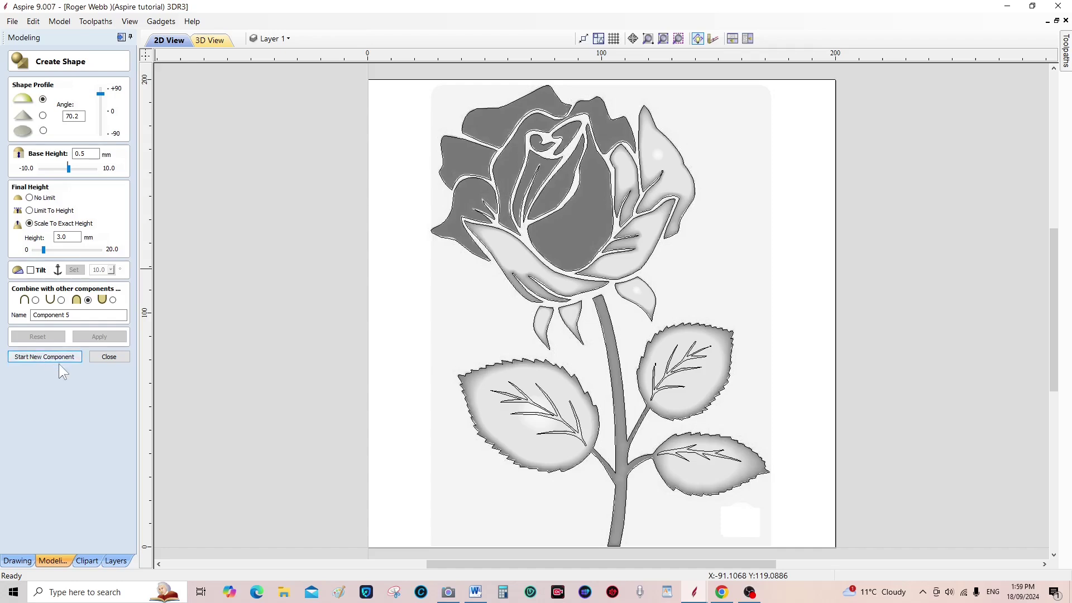
pyautogui.click(453, 207)
pyautogui.keyDown('shift'); pyautogui.click(459, 137); pyautogui.keyUp('shift')
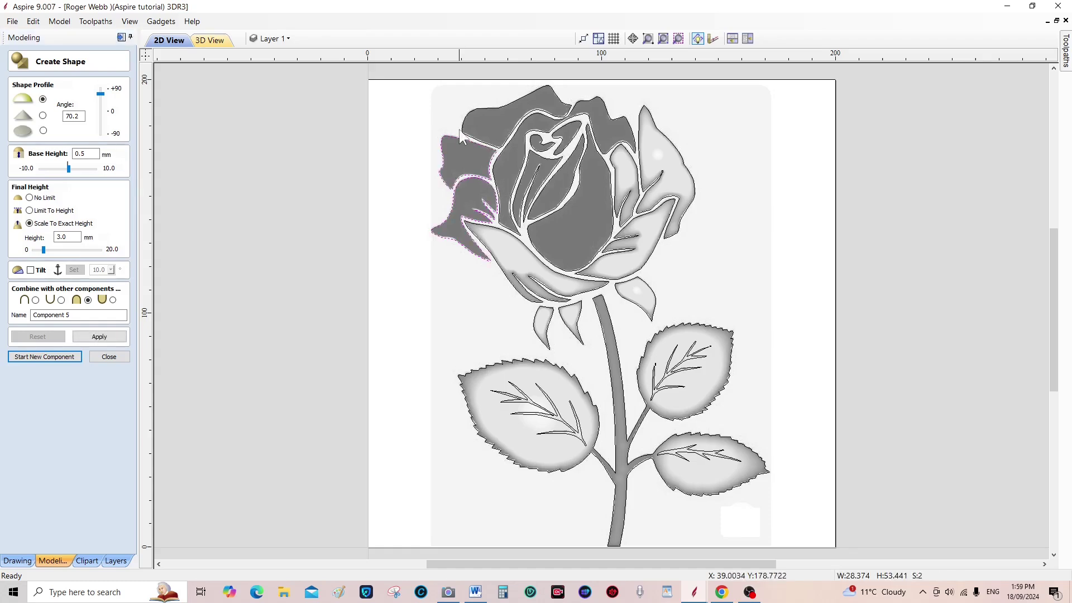
pyautogui.keyDown('shift'); pyautogui.click(466, 123); pyautogui.keyUp('shift')
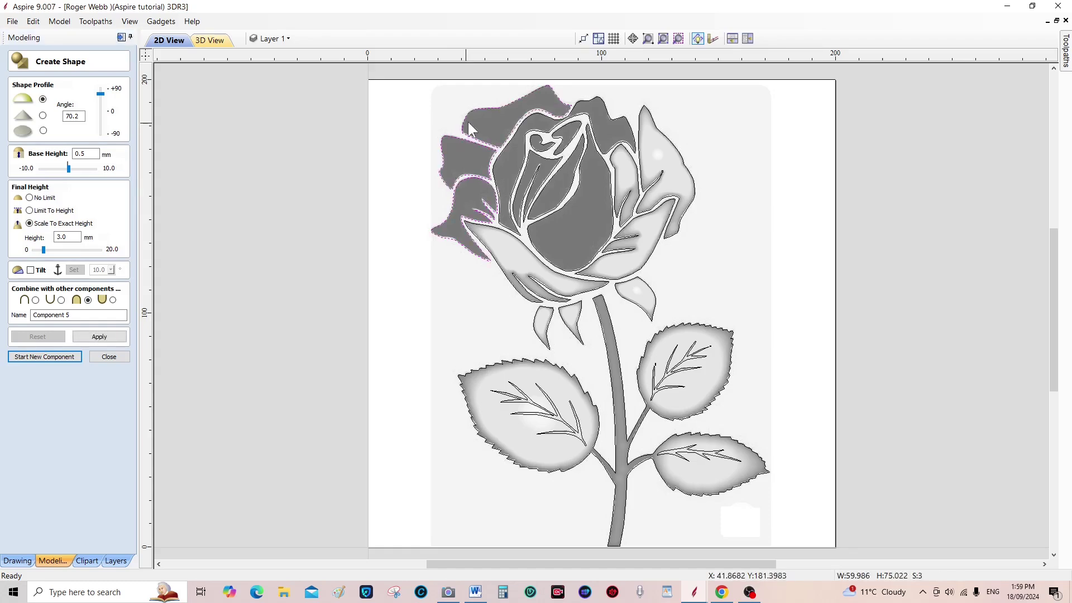
pyautogui.keyDown('shift'); pyautogui.click(603, 104); pyautogui.keyUp('shift')
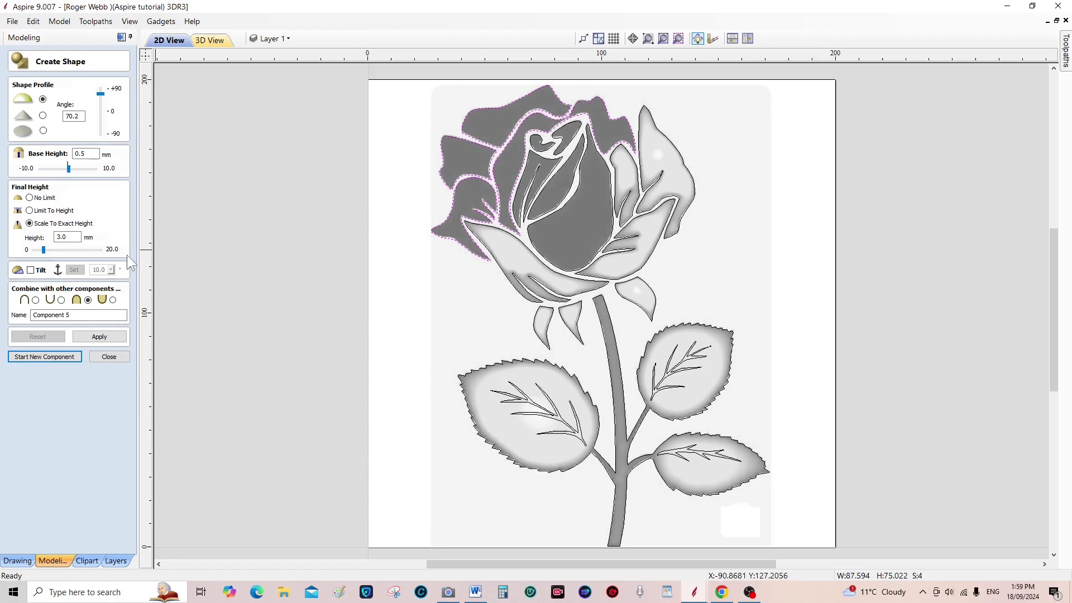
# Scale the four selected outer petals to an exact height of 2.5 mm, apply the shape and inspect it in 3D from a low angle.
pyautogui.click(58, 236)
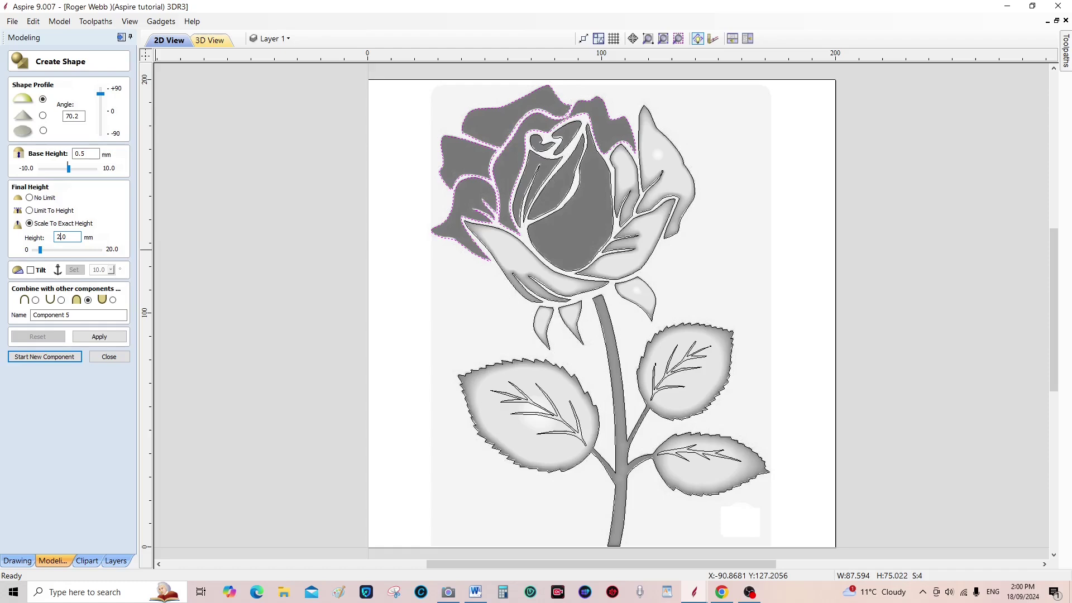
pyautogui.write('2.5')
pyautogui.click(101, 336)
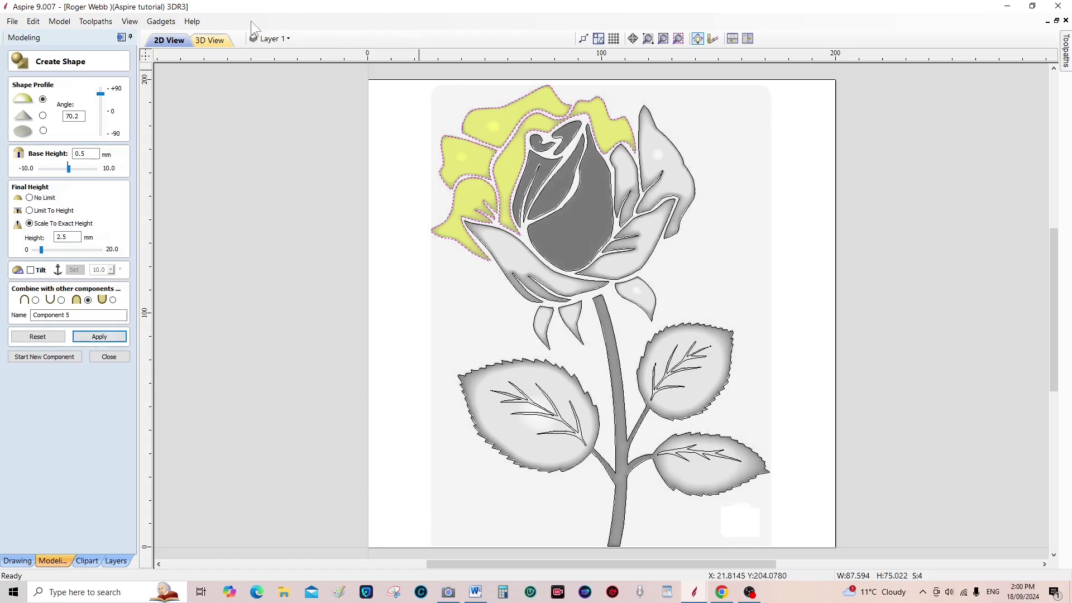
pyautogui.click(210, 41)
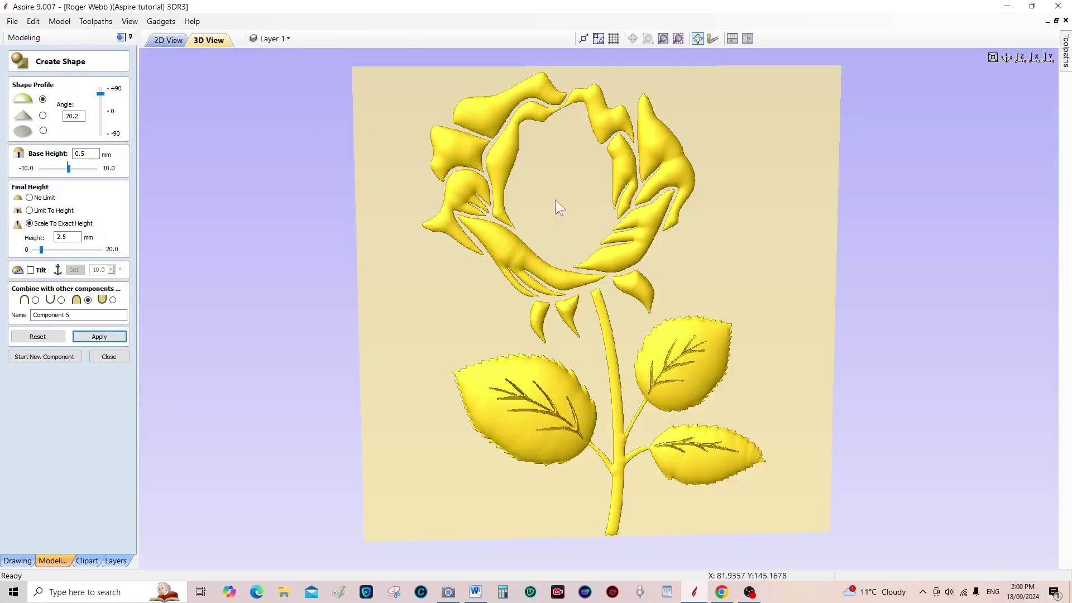
pyautogui.moveTo(541, 161); pyautogui.dragTo(559, 422)
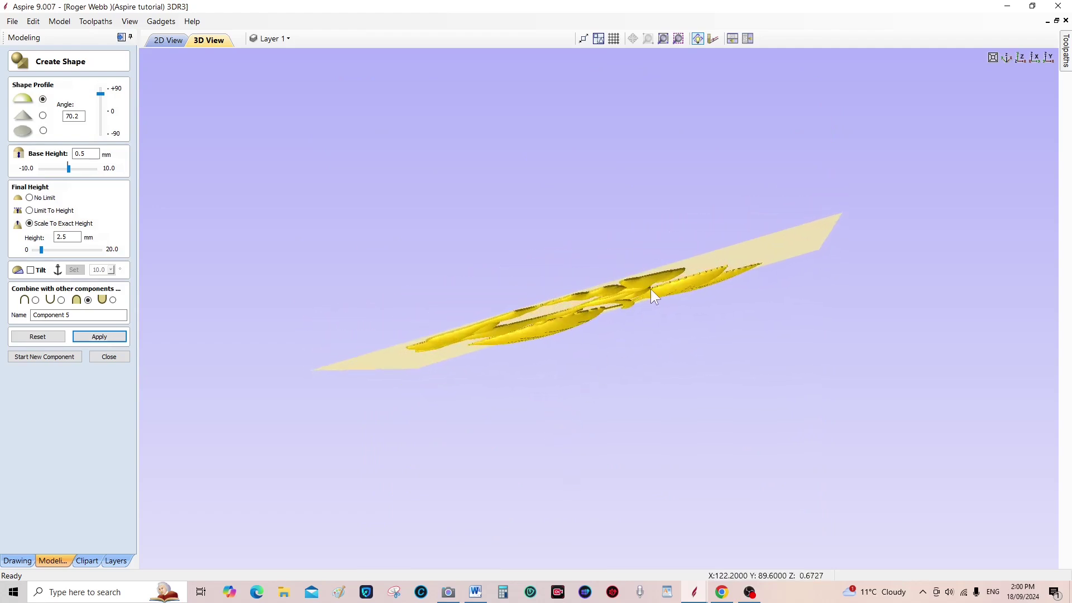
pyautogui.moveTo(478, 304); pyautogui.dragTo(464, 82)
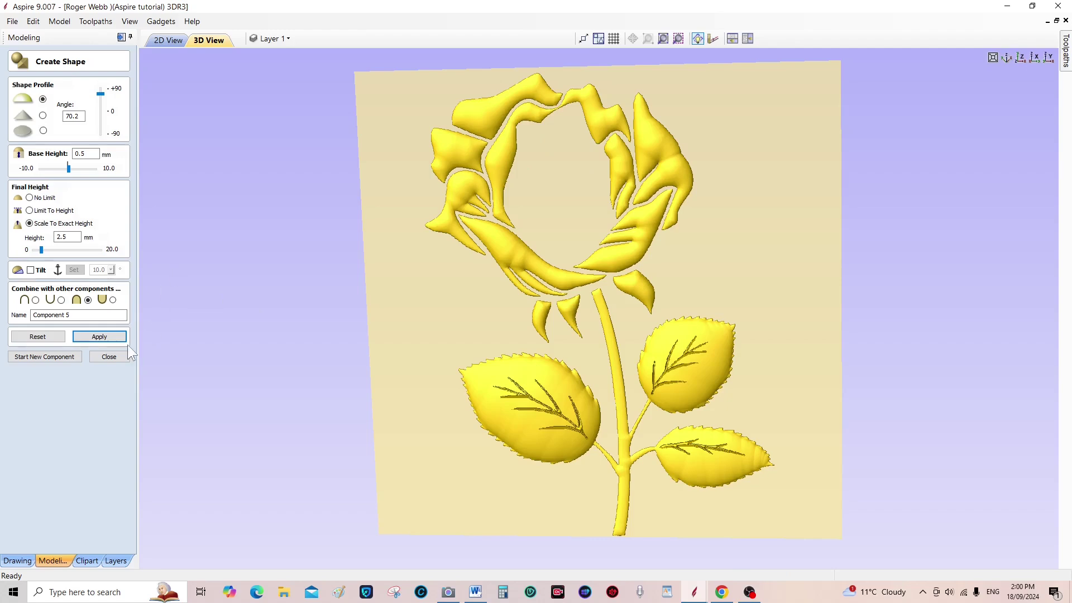
# Start a new component and select the five inner bud vectors, including the large central petal and the small curled tips.
pyautogui.click(45, 356)
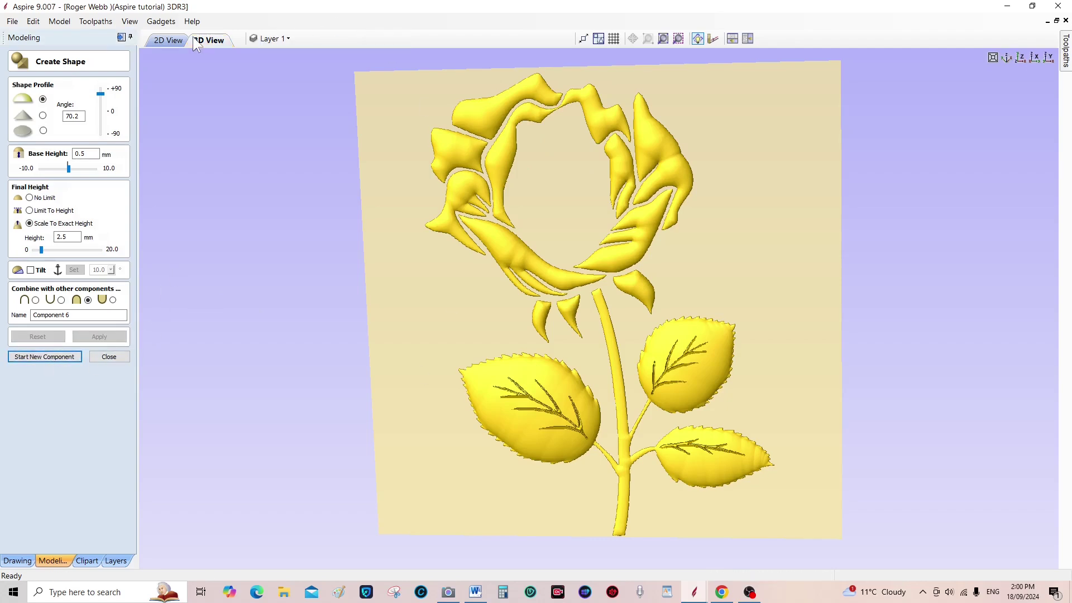
pyautogui.click(169, 39)
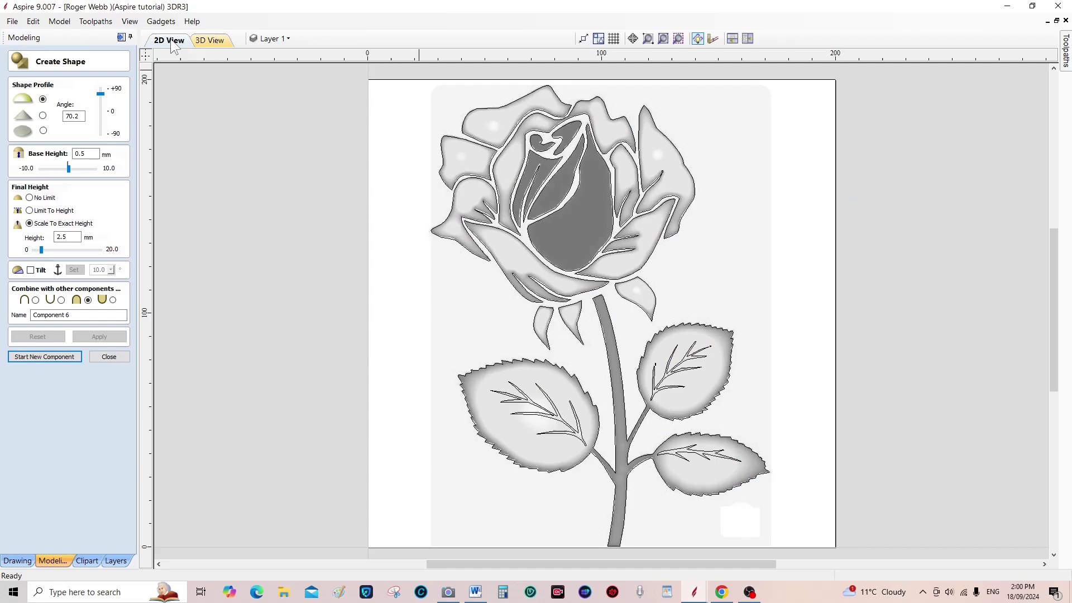
pyautogui.click(564, 203)
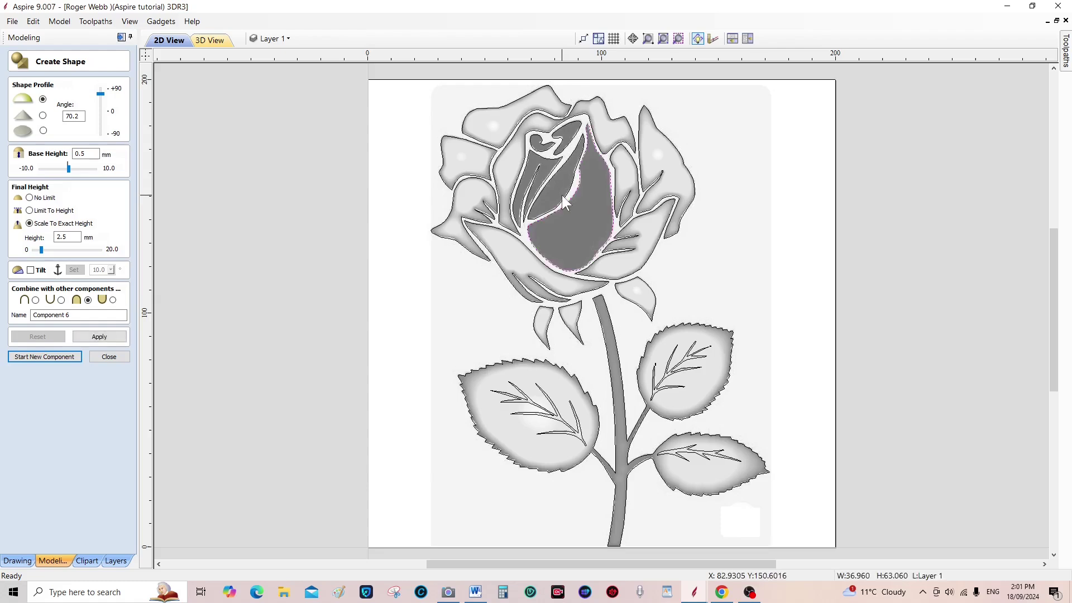
pyautogui.moveTo(563, 200)
pyautogui.mouseDown()
pyautogui.moveTo(553, 183)
pyautogui.moveTo(565, 195)
pyautogui.mouseUp()
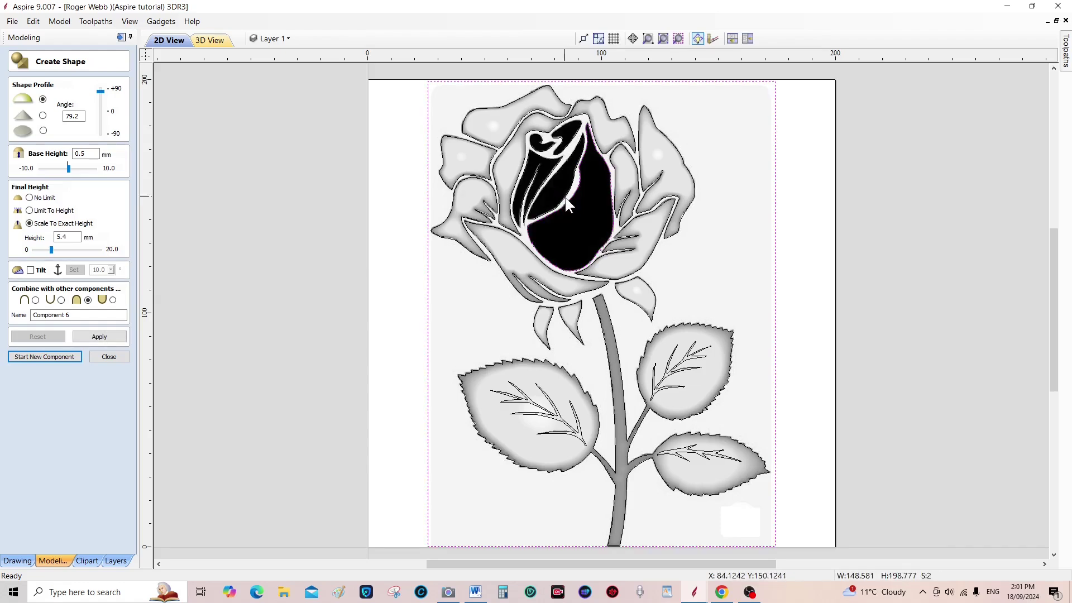
pyautogui.click(382, 291)
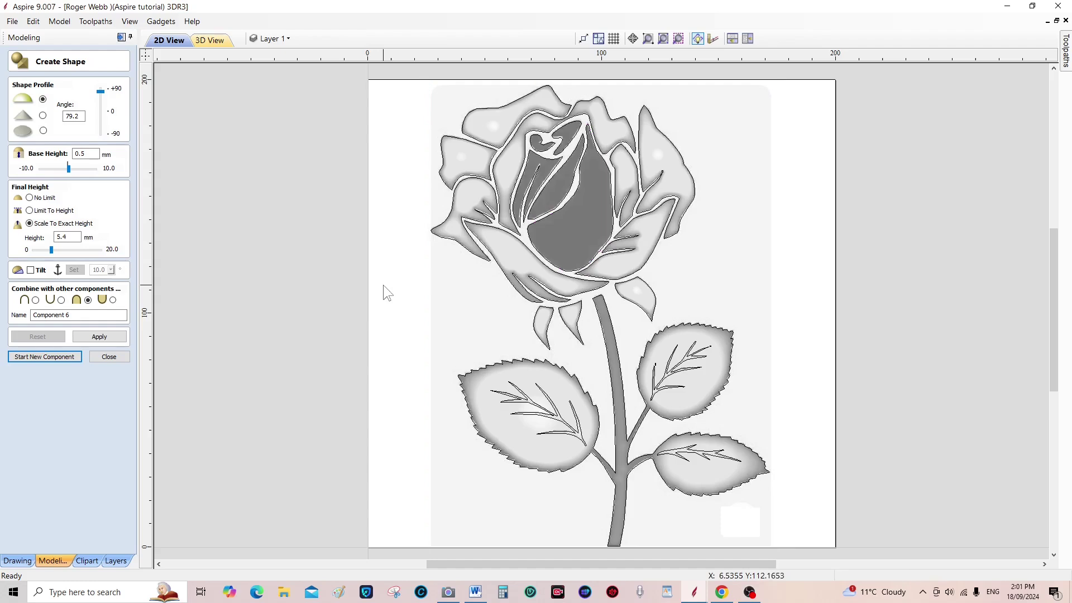
pyautogui.click(598, 225)
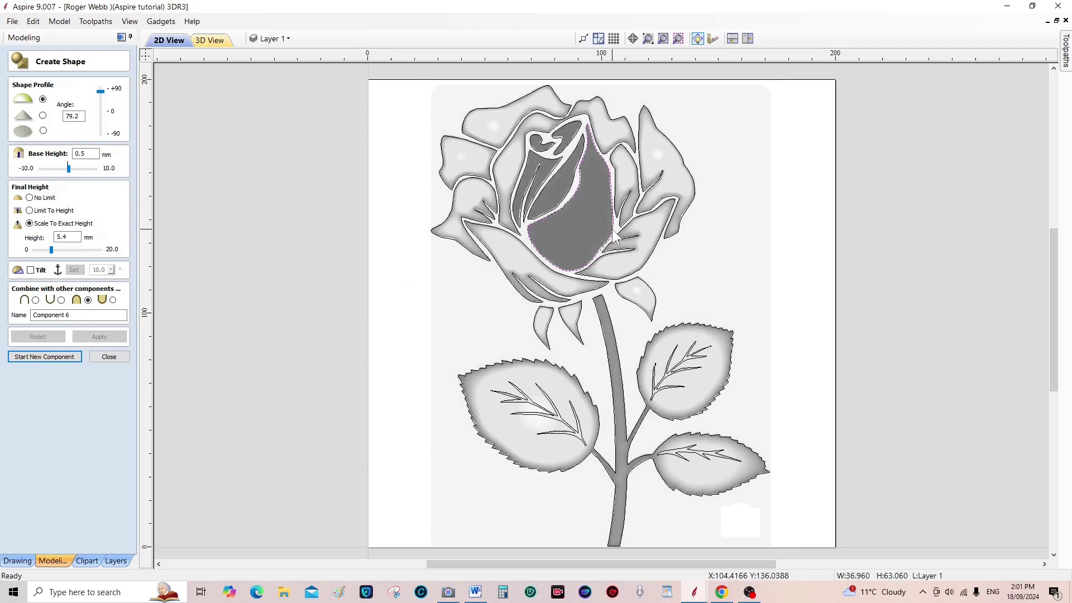
pyautogui.keyDown('shift'); pyautogui.click(568, 192); pyautogui.keyUp('shift')
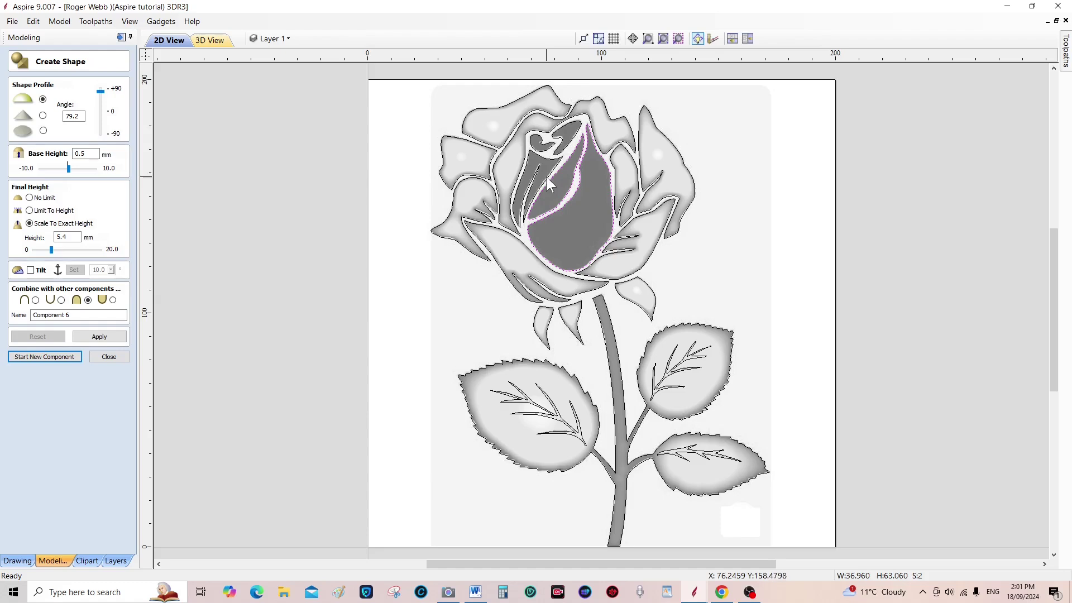
pyautogui.keyDown('shift'); pyautogui.click(546, 177); pyautogui.keyUp('shift')
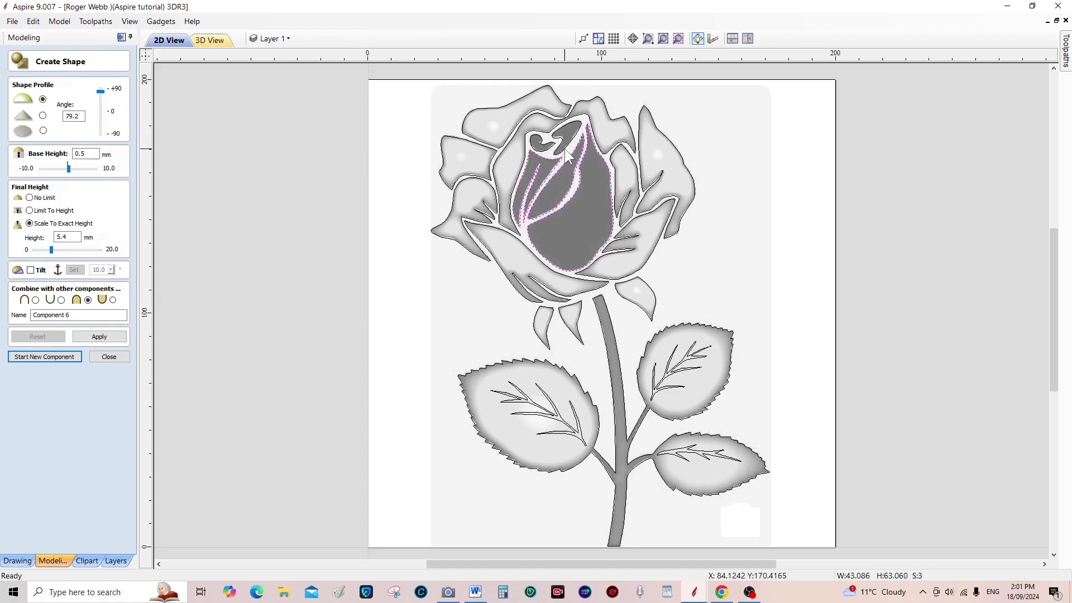
pyautogui.keyDown('shift'); pyautogui.click(551, 149); pyautogui.keyUp('shift')
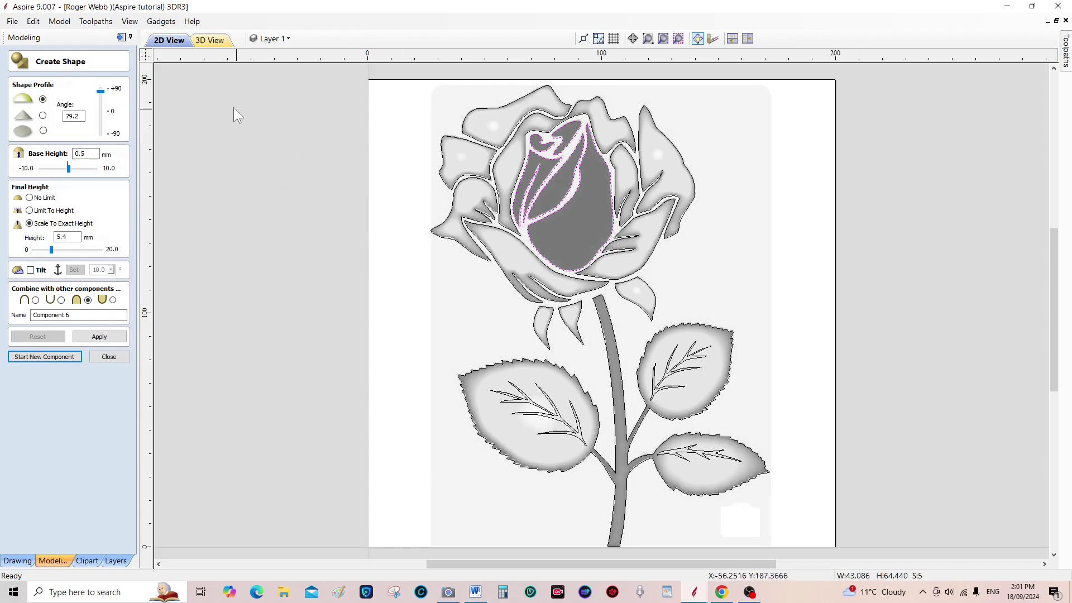
# Give the inner bud a rounded profile with an 86.4° angle and an exact height of 5.5 mm, and apply the shape.
pyautogui.moveTo(100, 93); pyautogui.dragTo(100, 91)
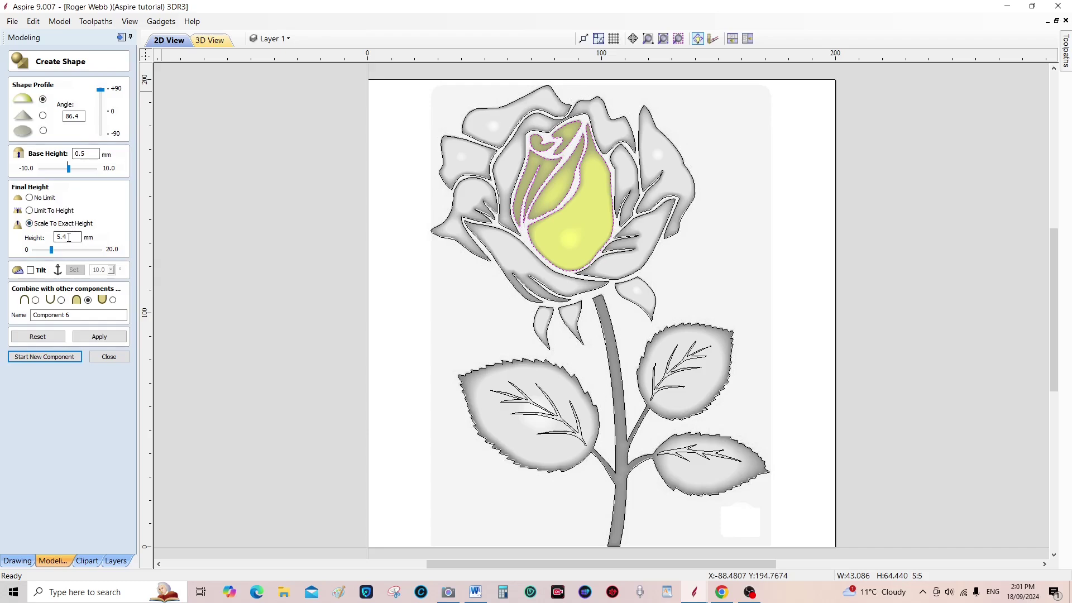
pyautogui.moveTo(68, 237); pyautogui.dragTo(65, 237)
pyautogui.write('0')
pyautogui.click(104, 338)
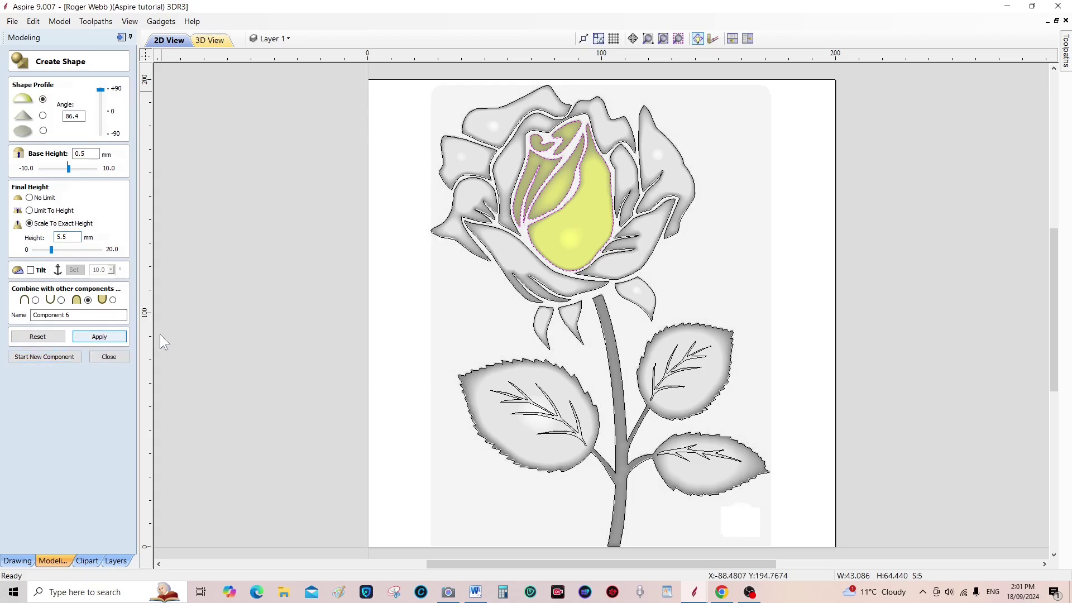
# Examine the complete rose relief in 3D from several angles and zoom levels, and compare it with the 2D vectors.
pyautogui.click(212, 40)
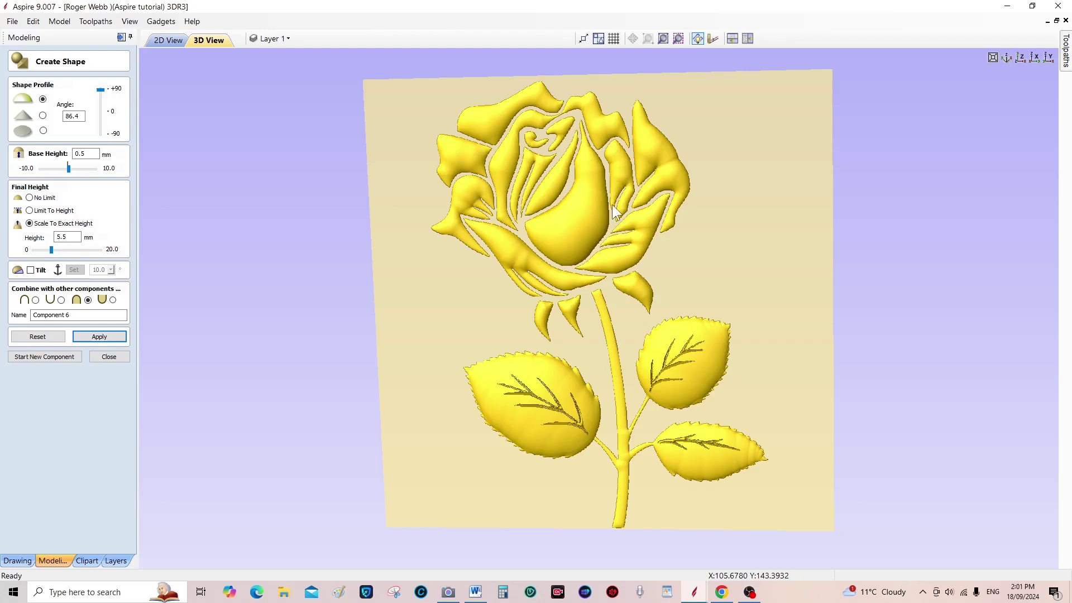
pyautogui.moveTo(609, 235); pyautogui.dragTo(644, 267)
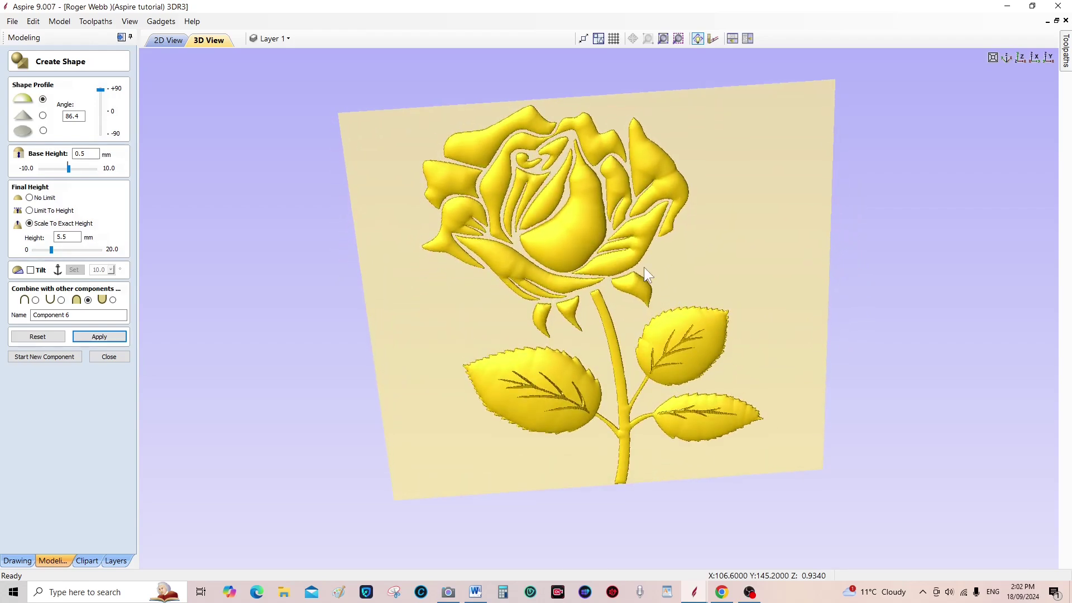
pyautogui.scroll(3, 587, 208)
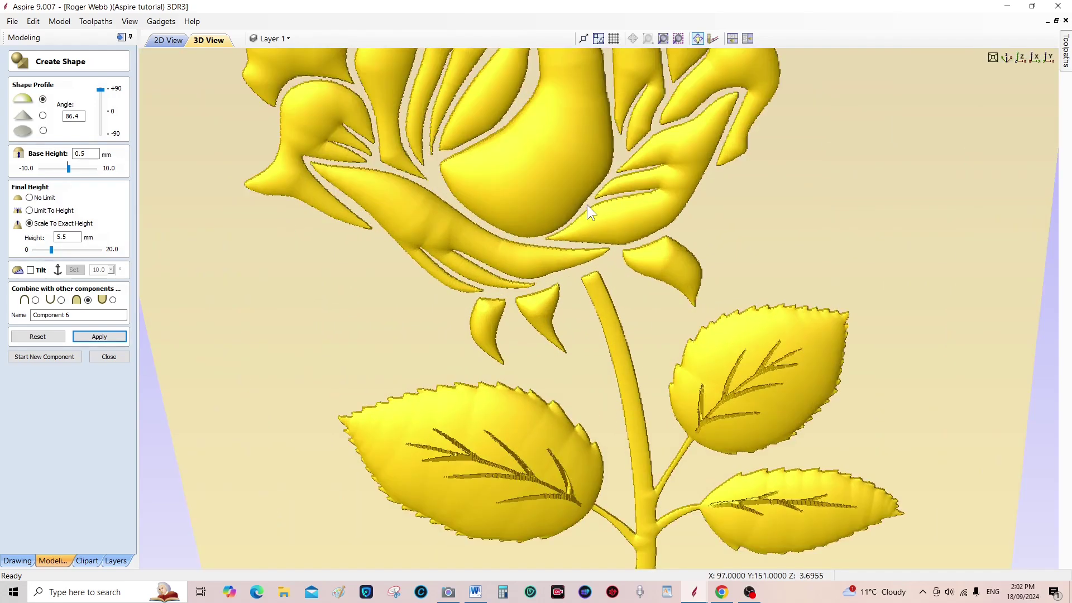
pyautogui.moveTo(587, 205)
pyautogui.mouseDown()
pyautogui.moveTo(618, 327)
pyautogui.moveTo(693, 283)
pyautogui.moveTo(629, 240)
pyautogui.moveTo(624, 179)
pyautogui.moveTo(655, 160)
pyautogui.moveTo(633, 254)
pyautogui.moveTo(621, 220)
pyautogui.moveTo(580, 210)
pyautogui.mouseUp()
pyautogui.scroll(-4, 638, 246)
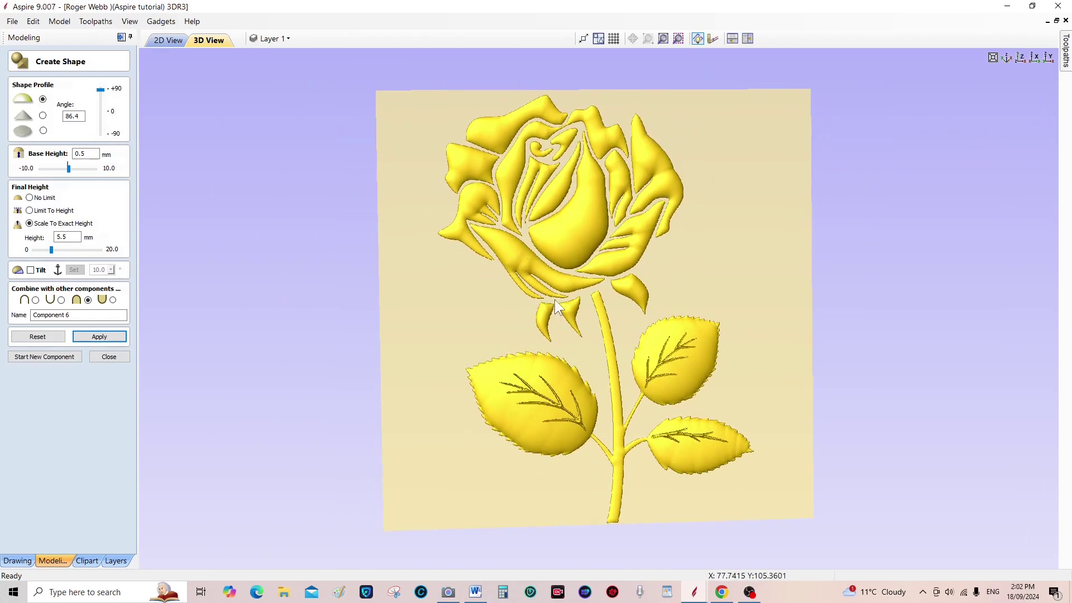
pyautogui.moveTo(603, 329); pyautogui.dragTo(538, 269)
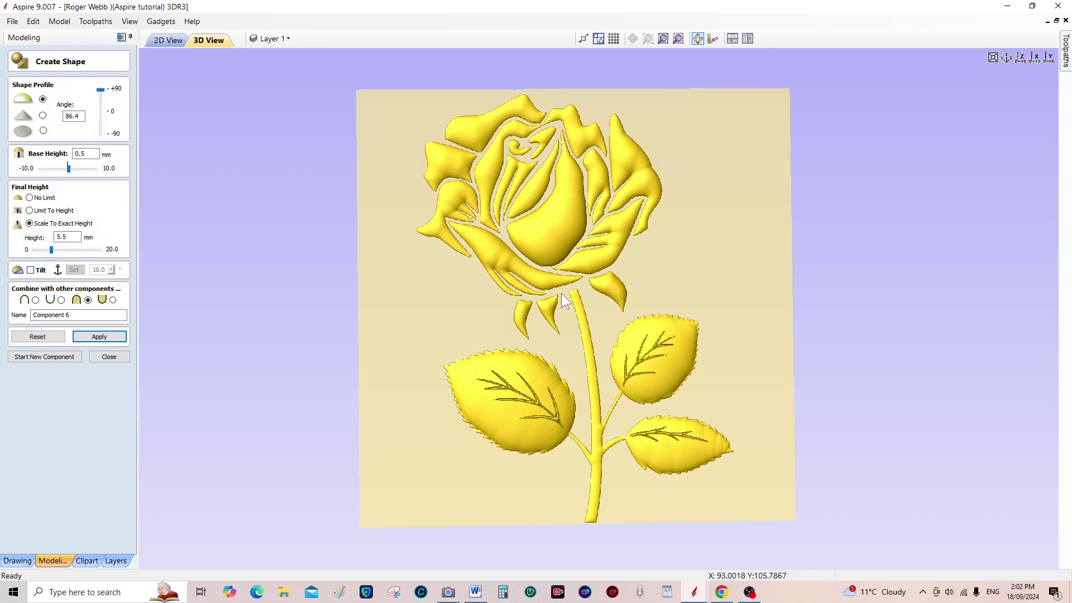
pyautogui.scroll(2, 561, 293)
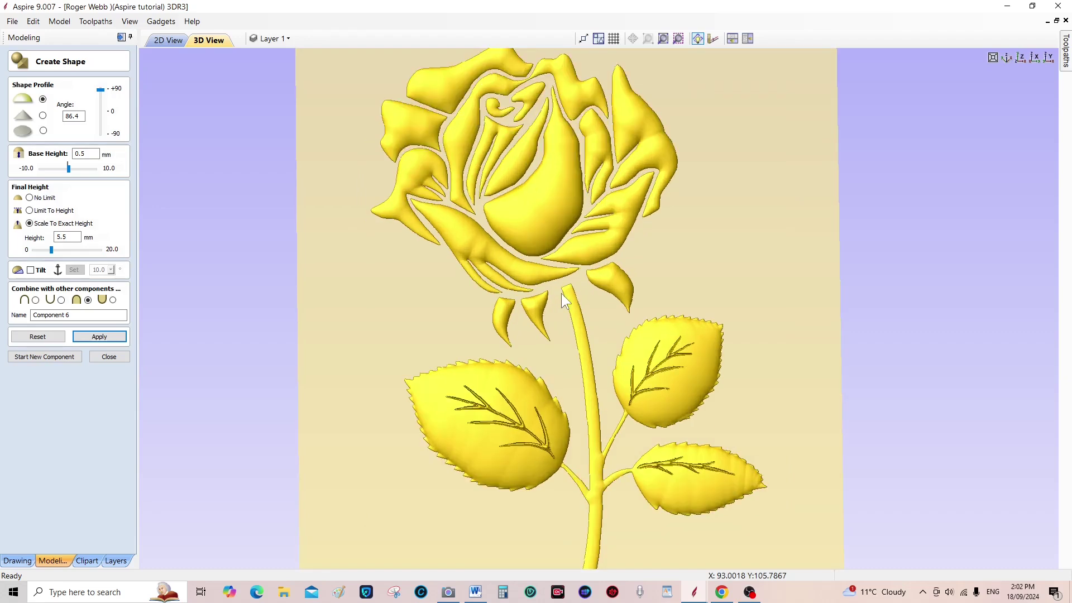
pyautogui.scroll(-2, 561, 293)
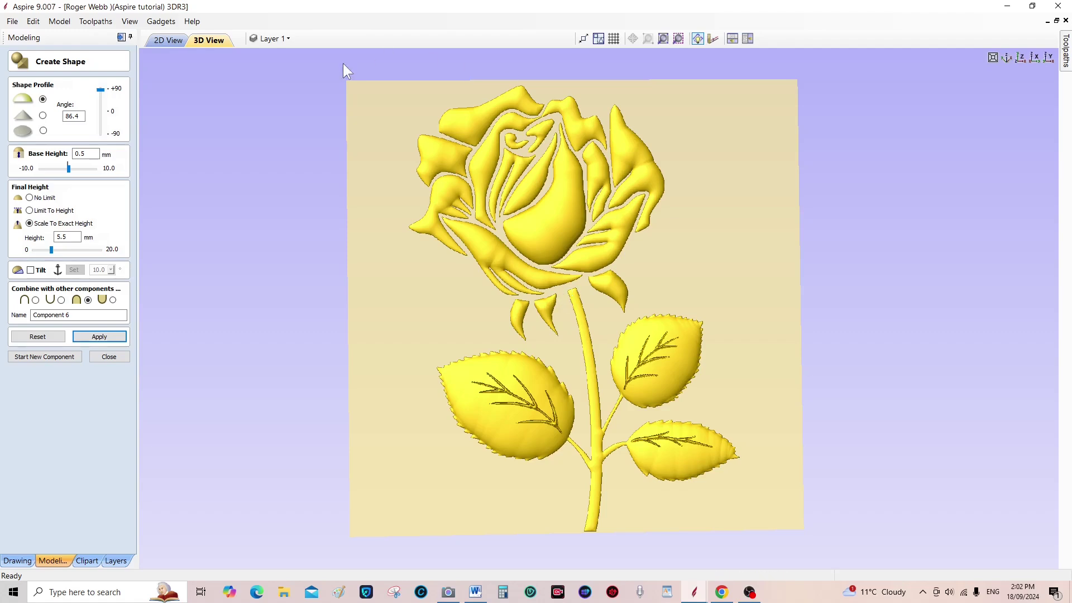
pyautogui.moveTo(330, 67); pyautogui.dragTo(357, 105)
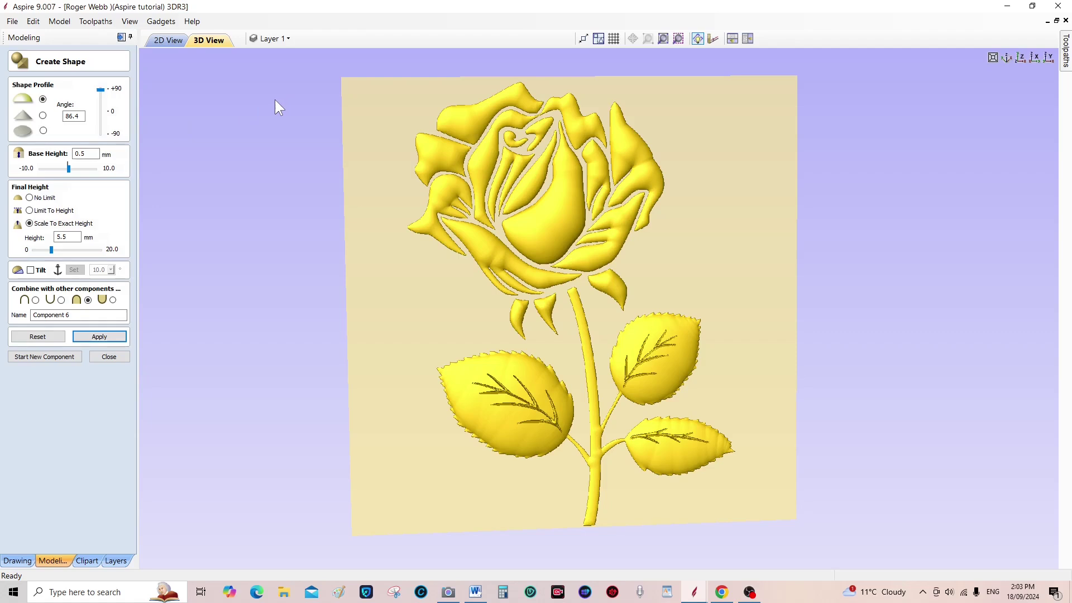
pyautogui.click(165, 40)
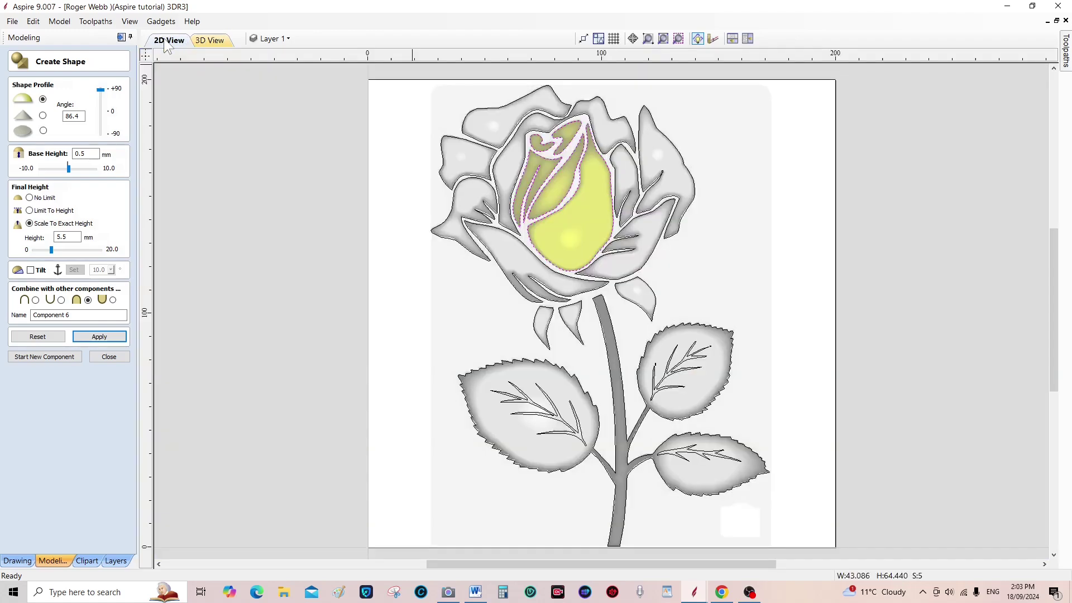
pyautogui.click(209, 42)
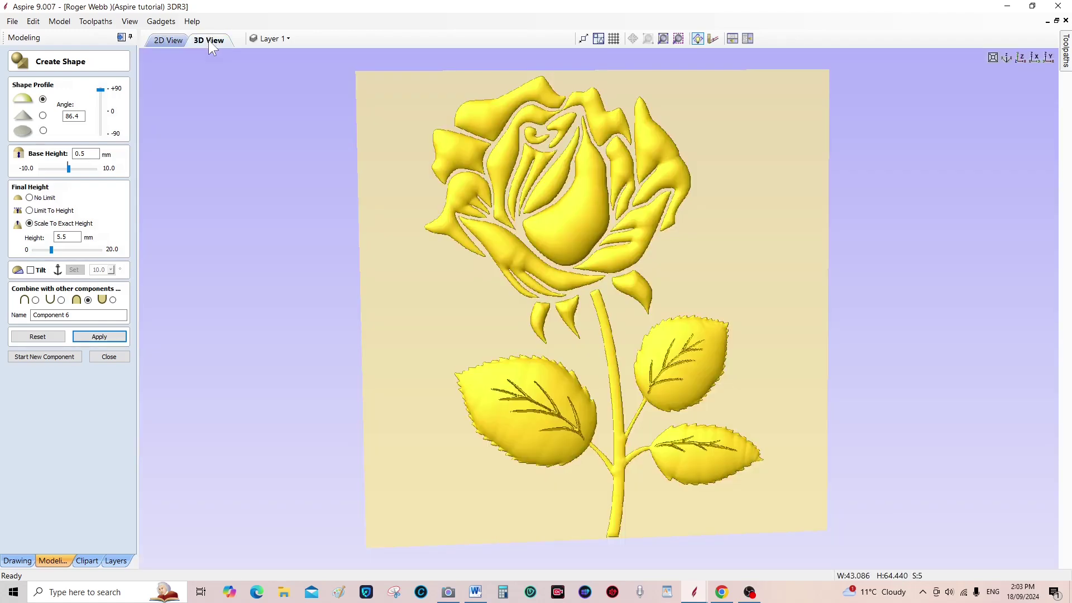
# Accept the material setup and calculate a 3D finish toolpath using the 1.5 mm ball nose, material boundary and raster strategy at 0 degrees.
pyautogui.click(93, 21)
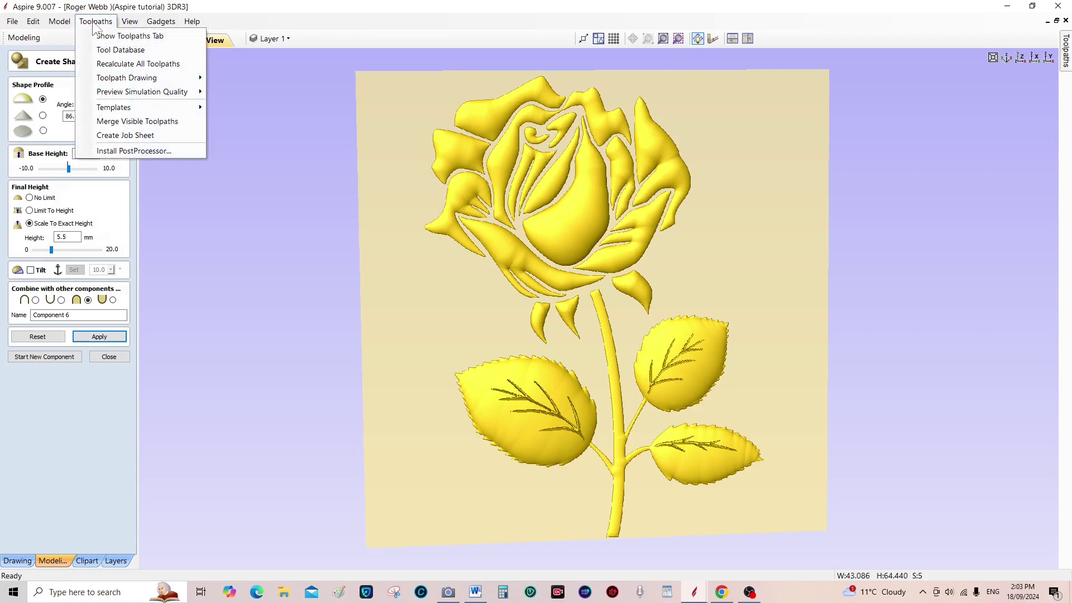
pyautogui.click(111, 35)
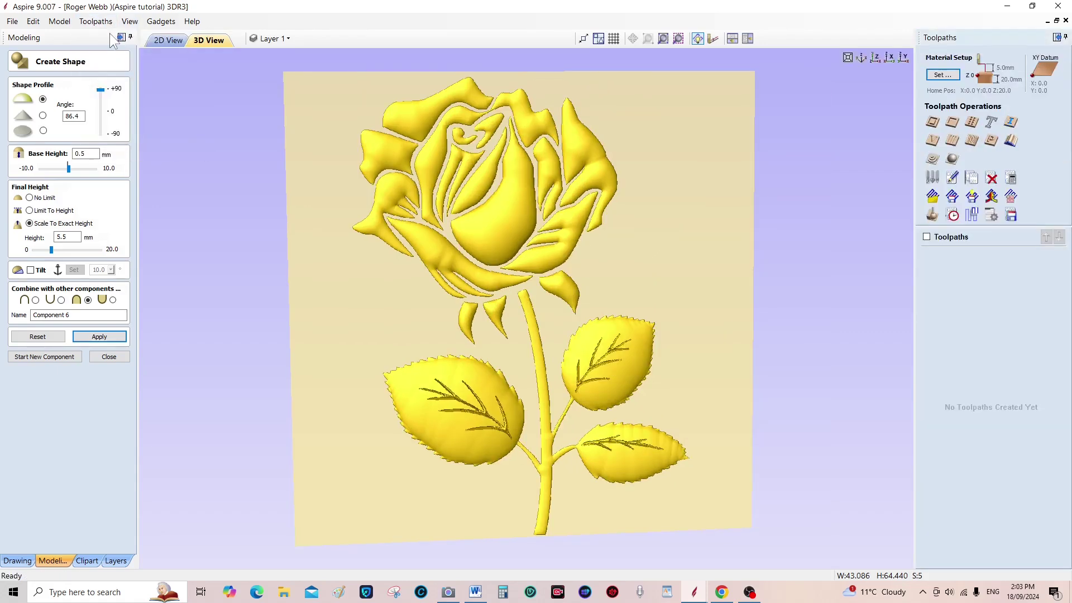
pyautogui.click(952, 160)
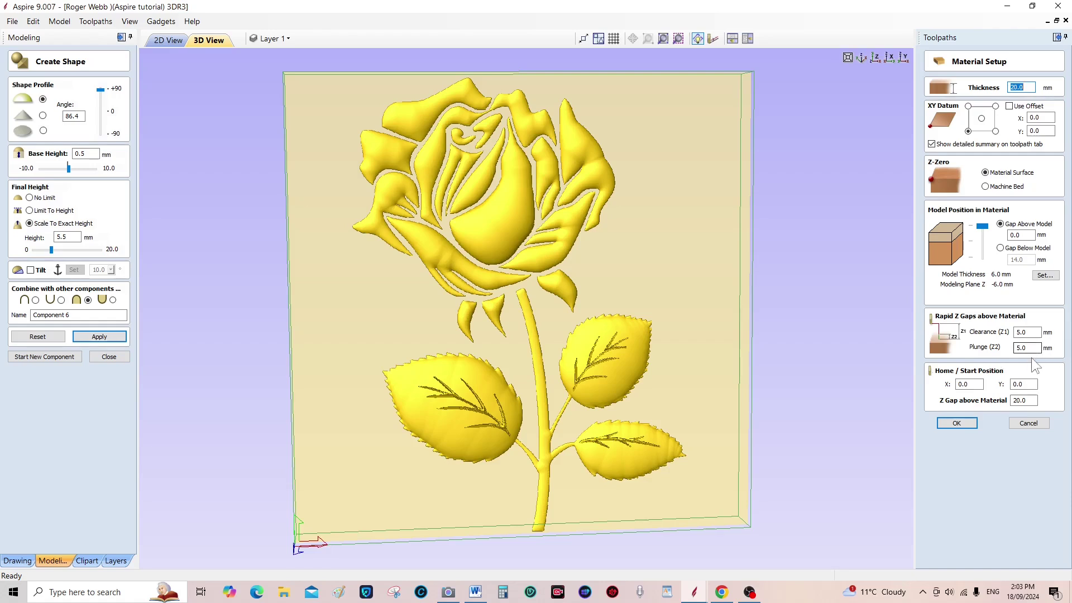
pyautogui.click(956, 423)
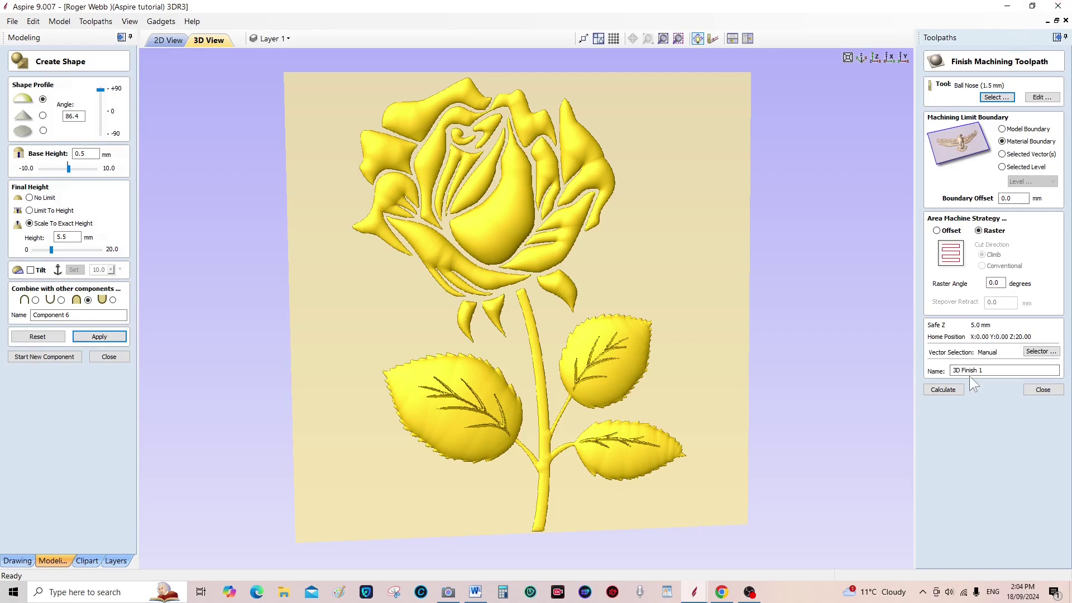
pyautogui.click(949, 389)
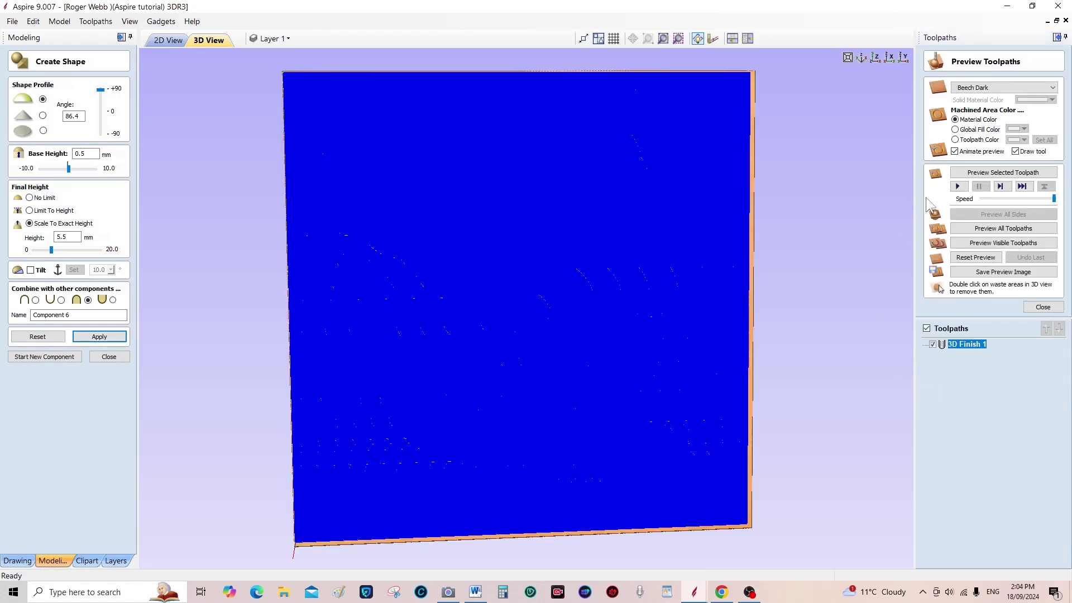
# Simulate the 3D finish toolpath on the rose relief, rotate the carved result slightly and set the preview material to Oak Medium.
pyautogui.click(957, 187)
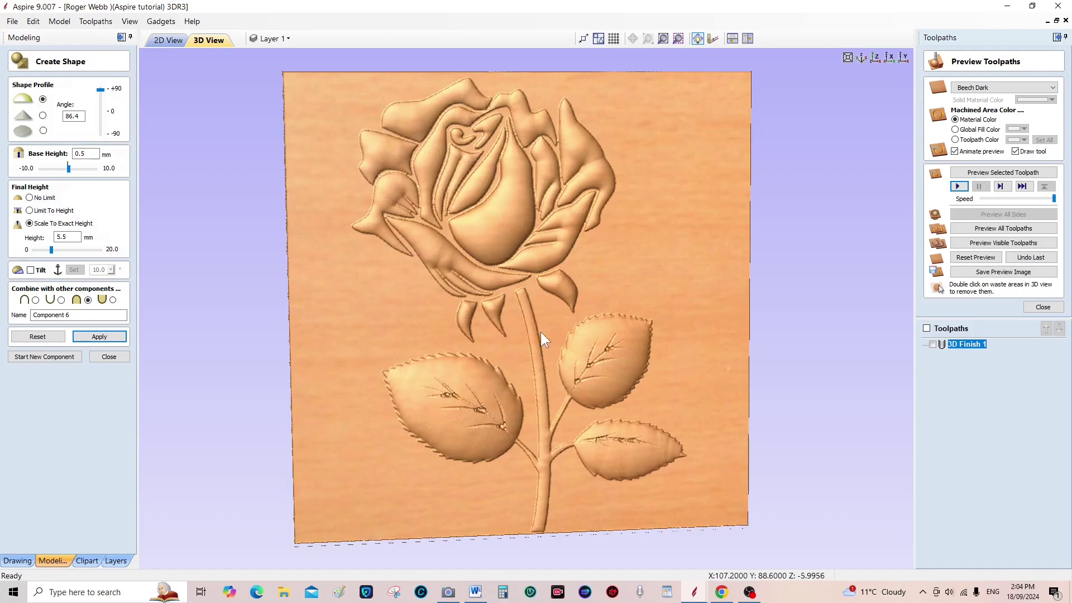
pyautogui.moveTo(530, 322); pyautogui.dragTo(504, 316)
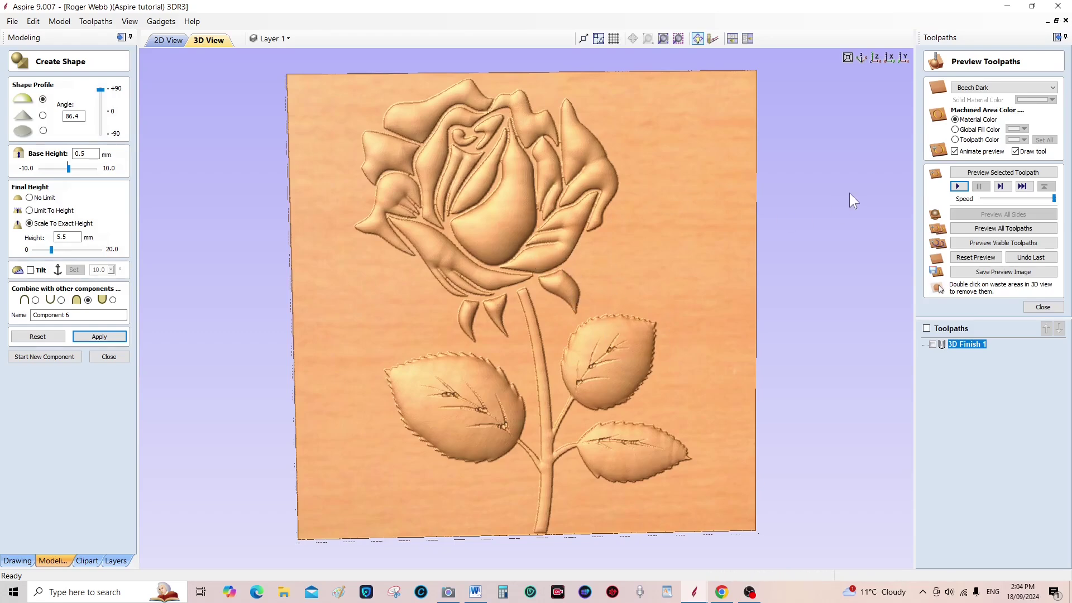
pyautogui.click(1054, 89)
pyautogui.click(1005, 104)
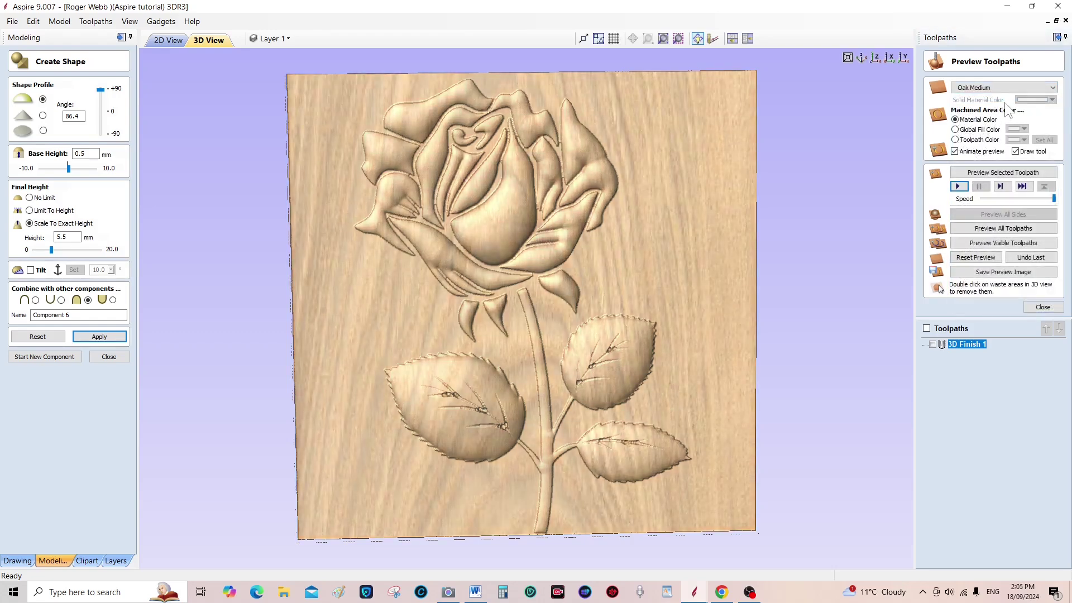